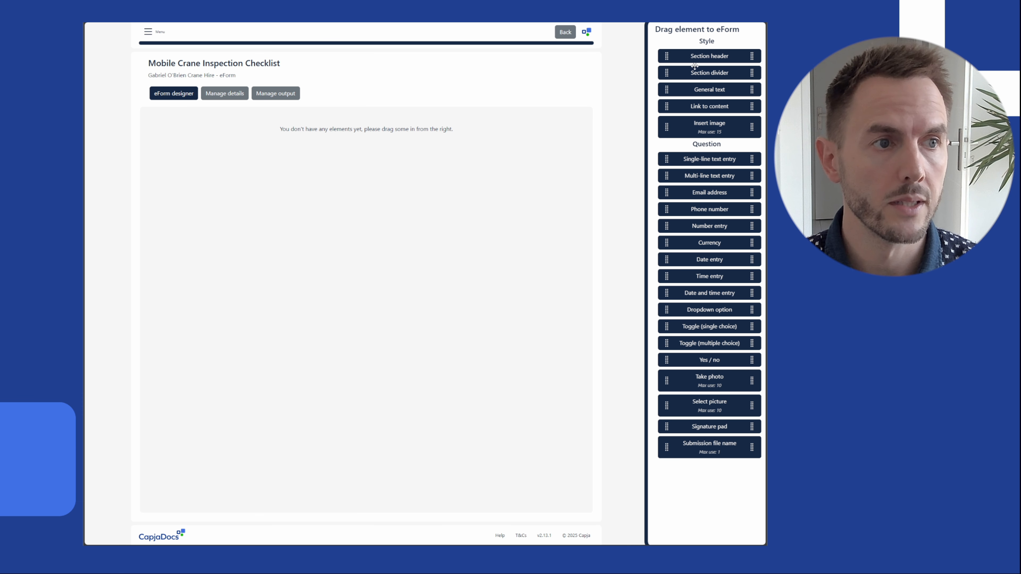
Add a section header to the empty form and set its content to the form title, Mobile Crane Inspection Checklist
drag(700, 56, 300, 148)
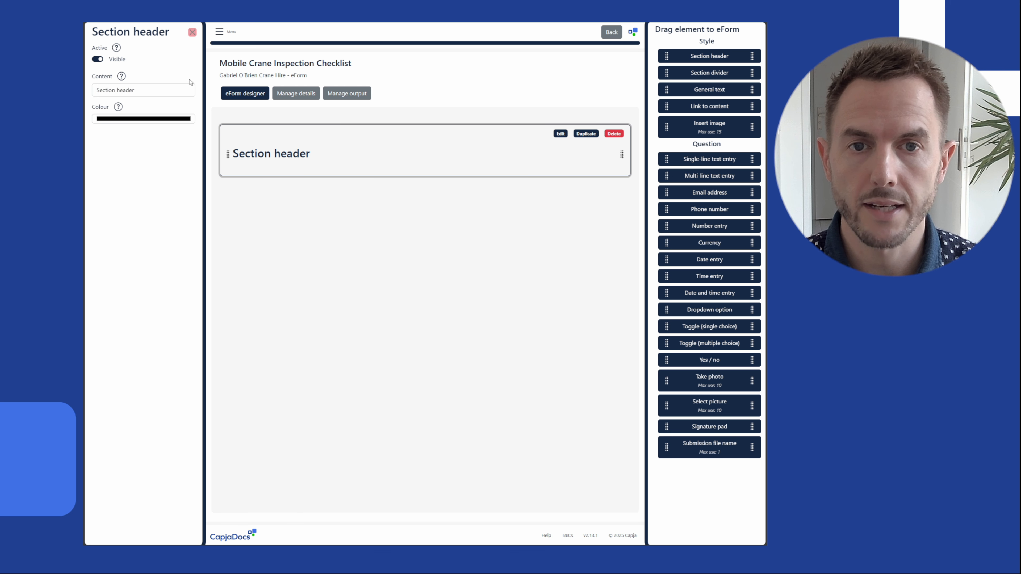
drag(220, 63, 353, 67)
key(ctrl+c)
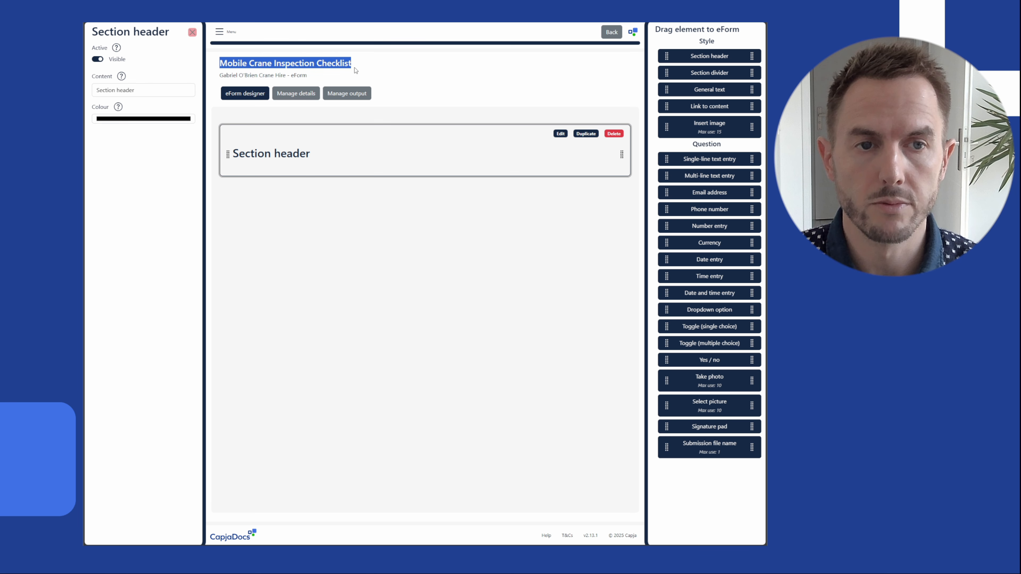
triple_click(141, 86)
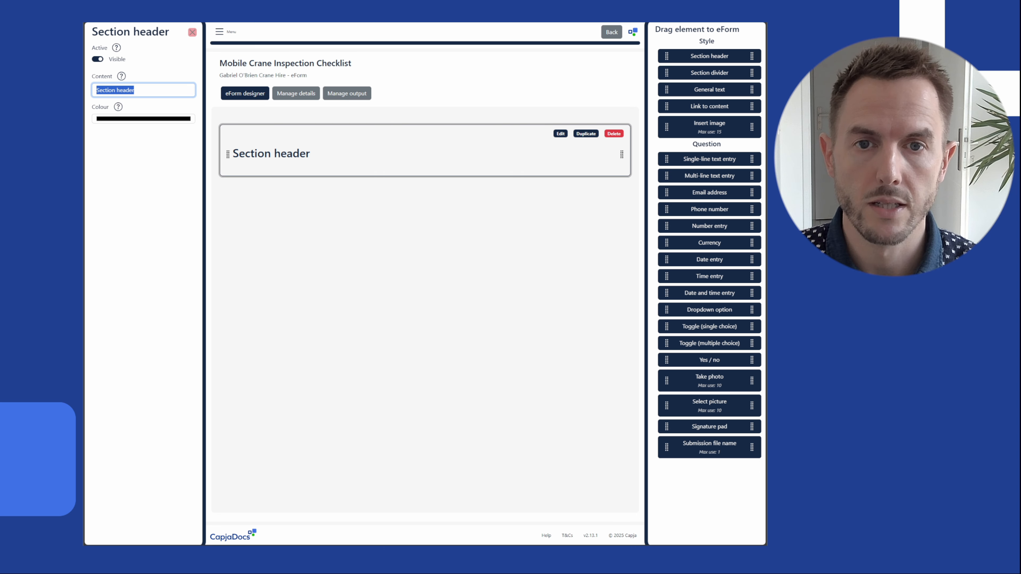
key(ctrl+v)
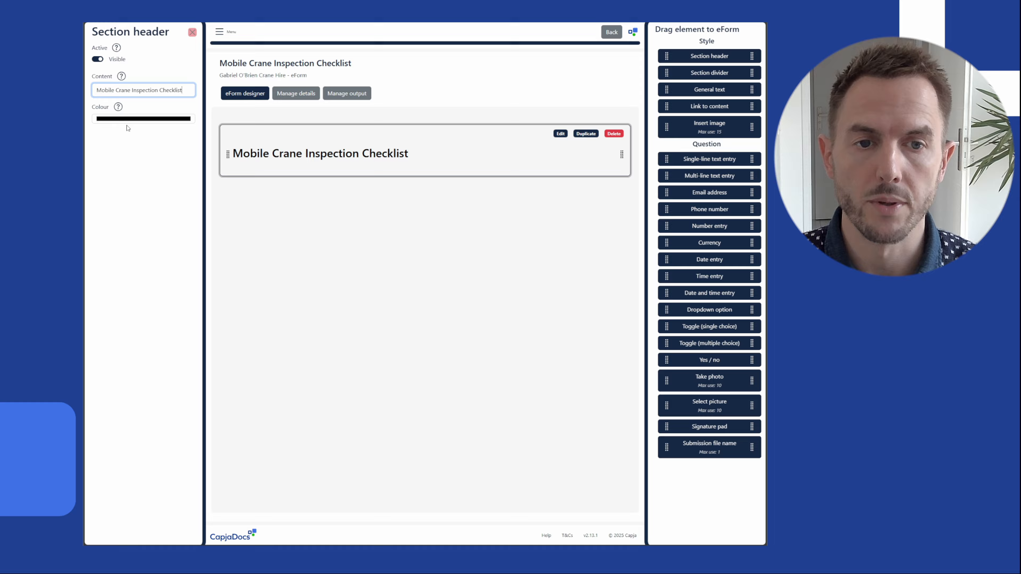
Consult the open sample document, and add a single-line text entry named Location below the section header
mouse_move(202, 553)
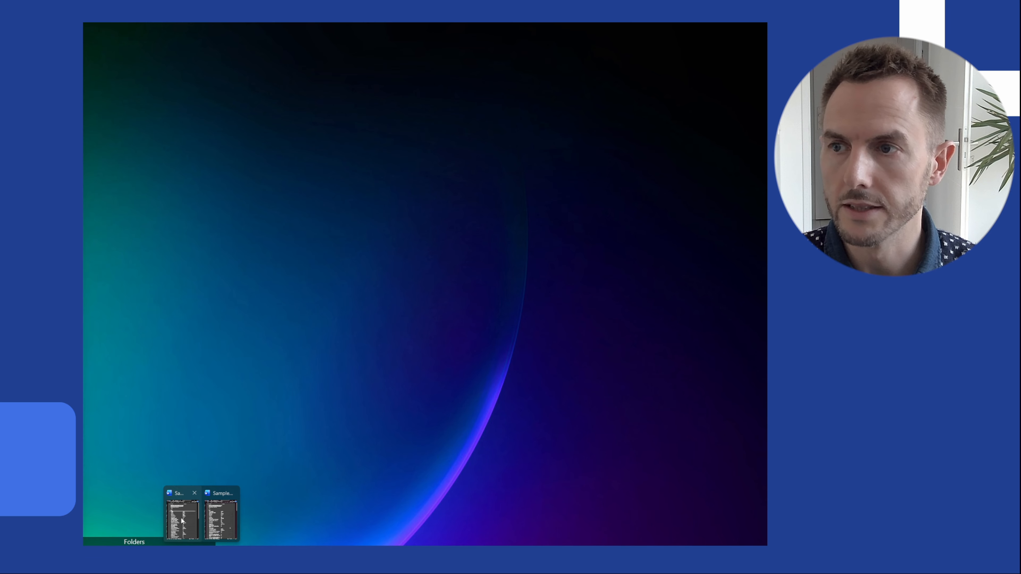
click(181, 518)
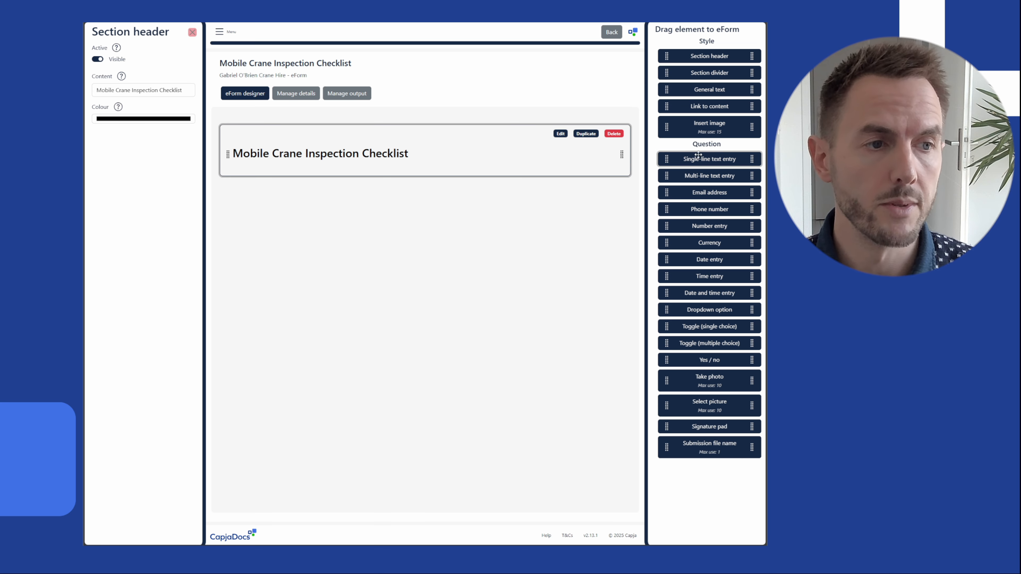
drag(698, 155, 426, 191)
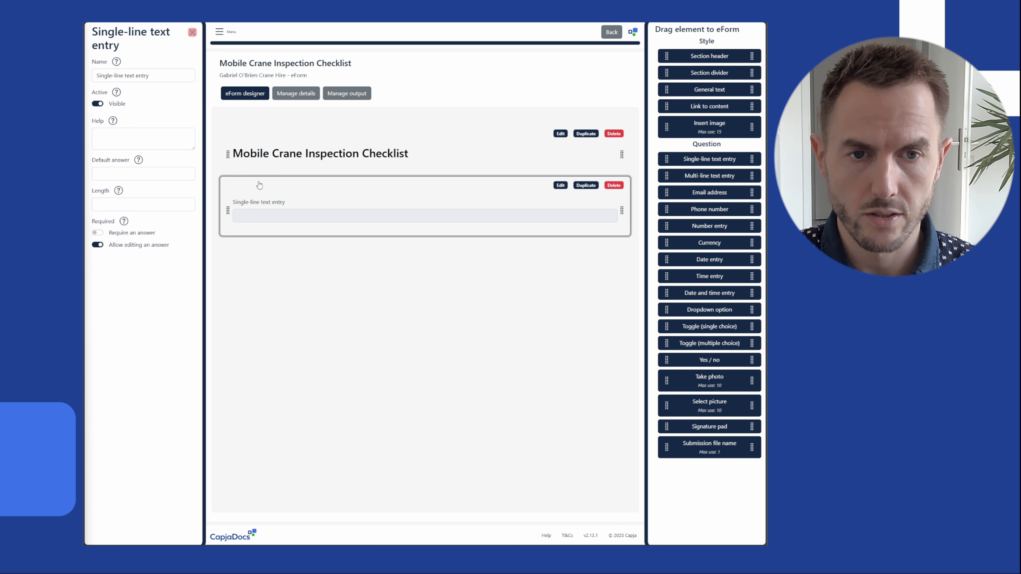
click(152, 76)
key(ctrl+a)
text(Location)
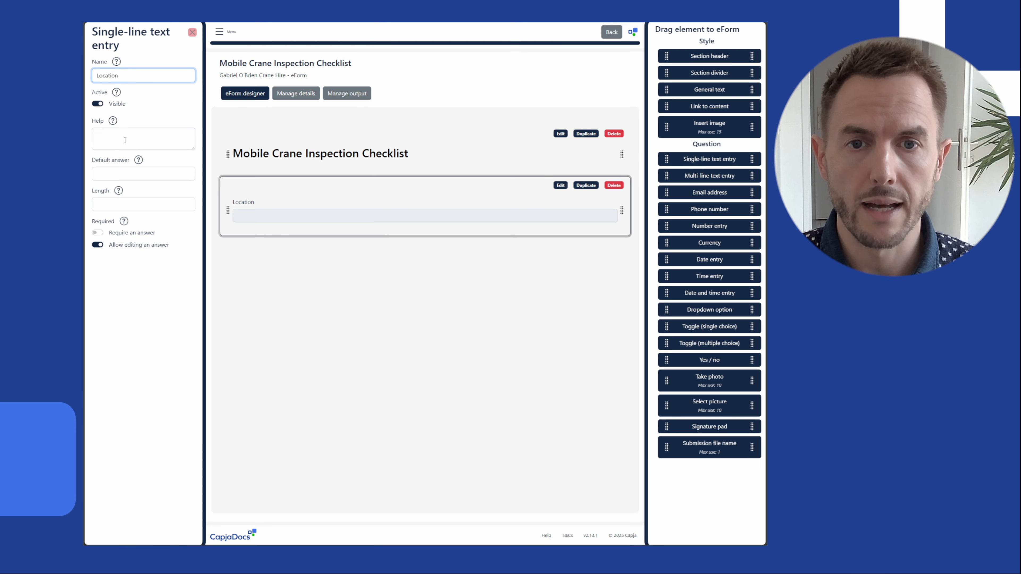
Set the help text of the Location question to Site Location
click(113, 137)
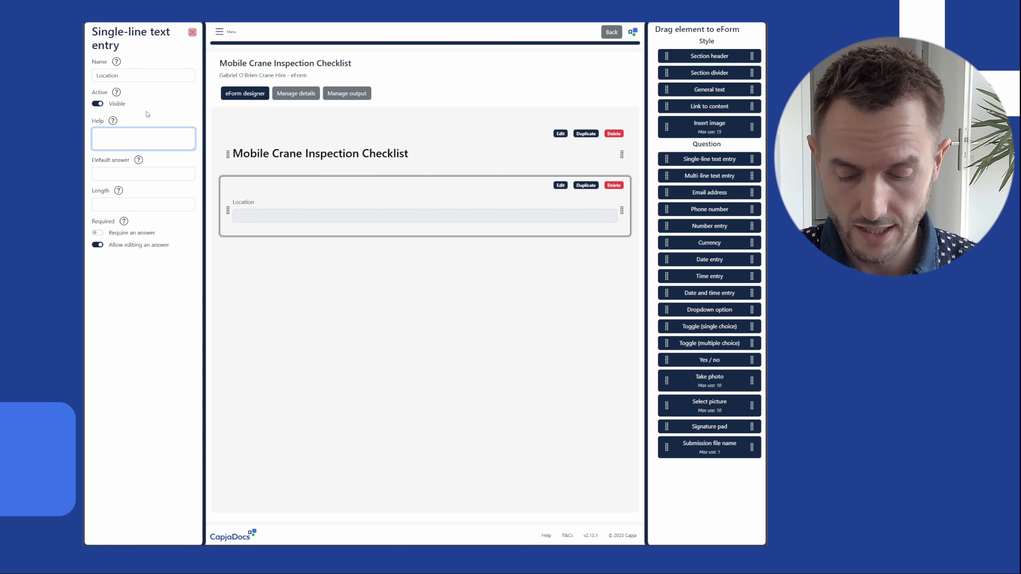
text(Site L)
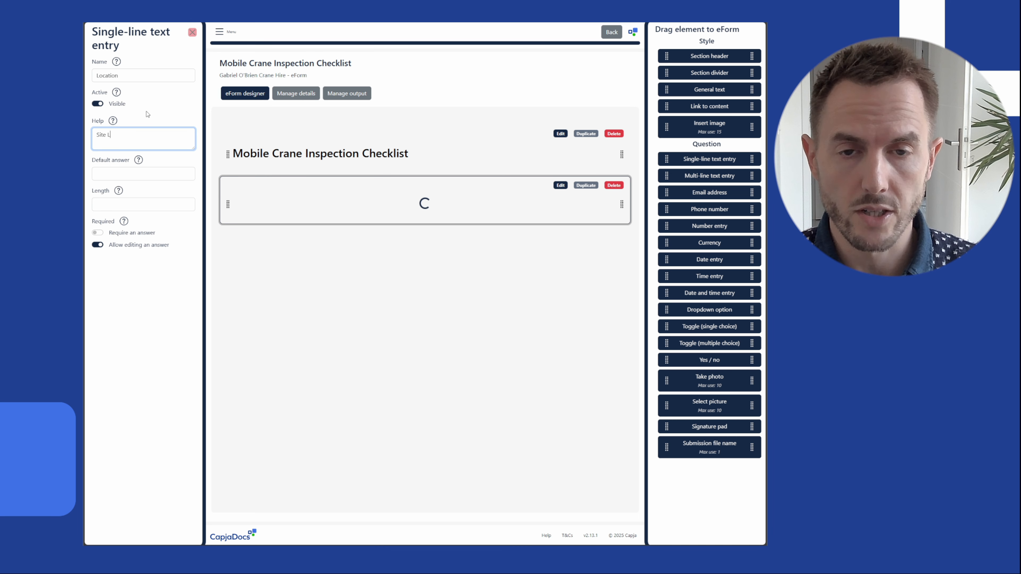
text(i)
key(BackSpace)
text(o)
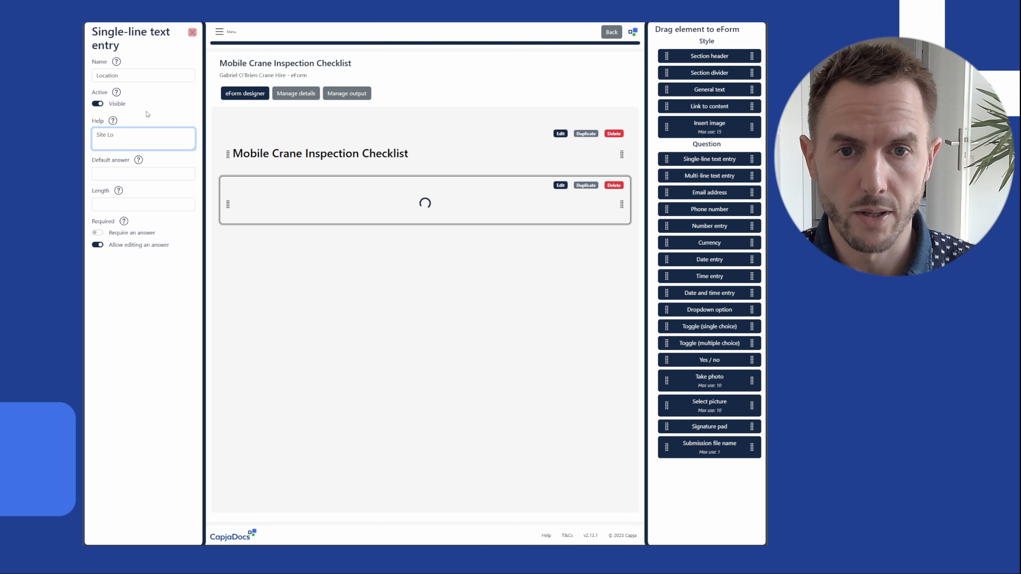
text(ctio)
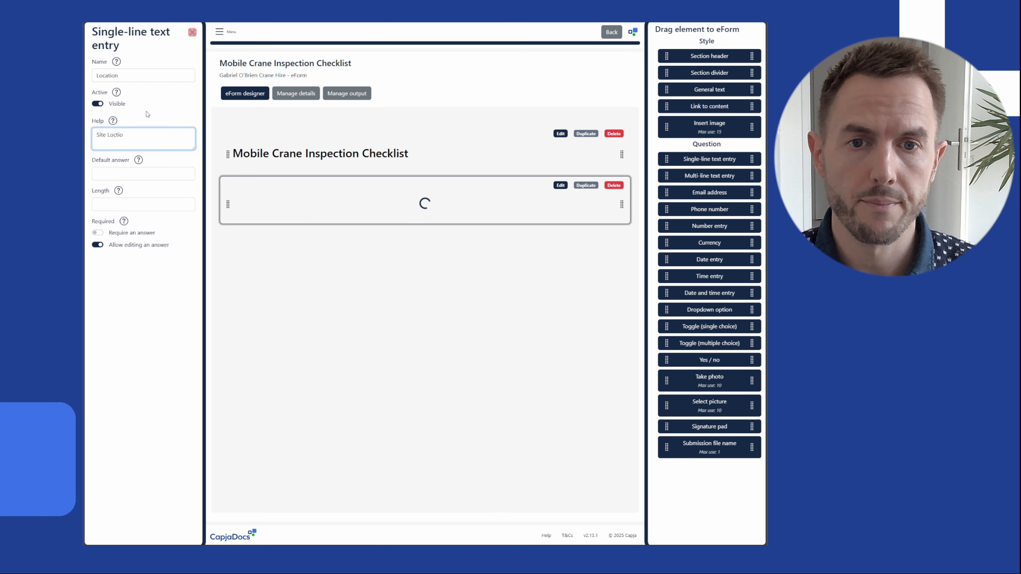
key(BackSpace)
key(BackSpace)
key(BackSpace)
text(at)
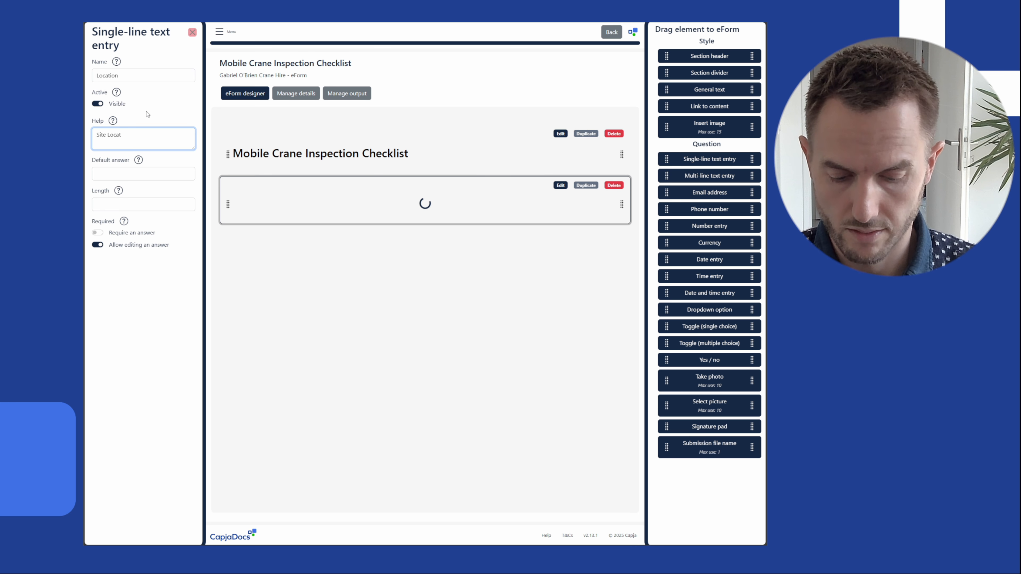
text(ion)
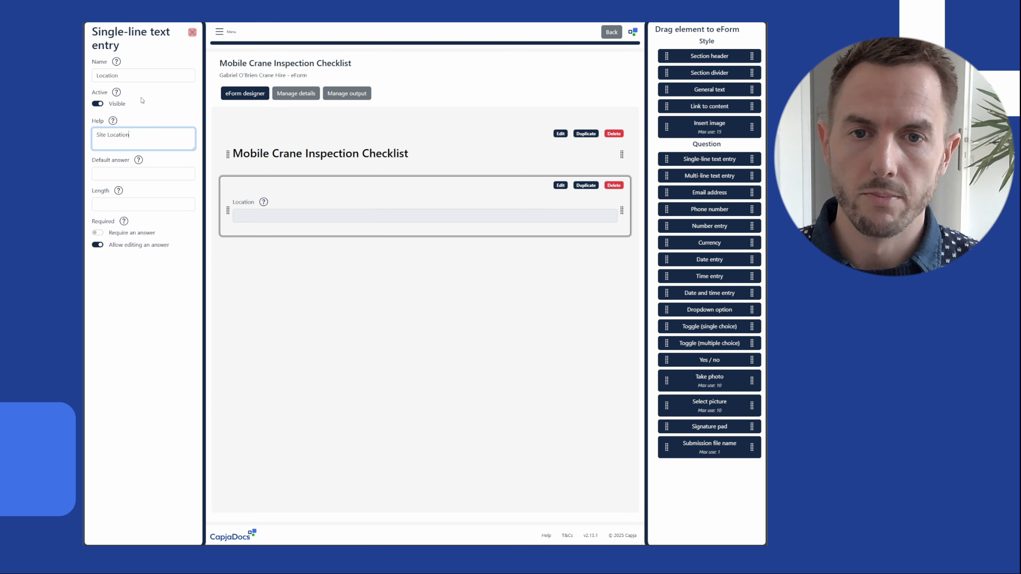
mouse_move(114, 123)
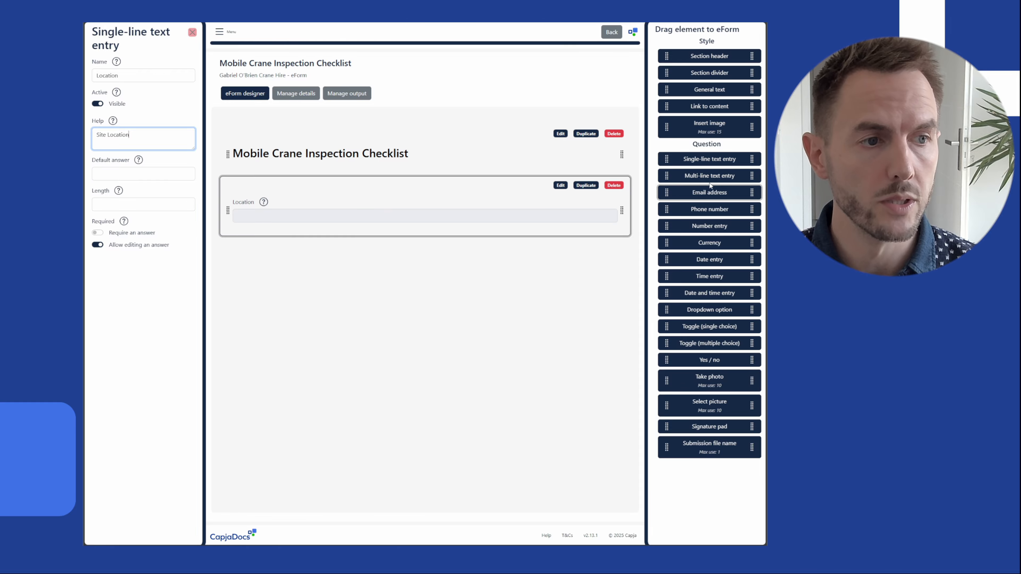
Add two single-line text entries below Location, named Operator and Supervisor
drag(709, 158, 444, 246)
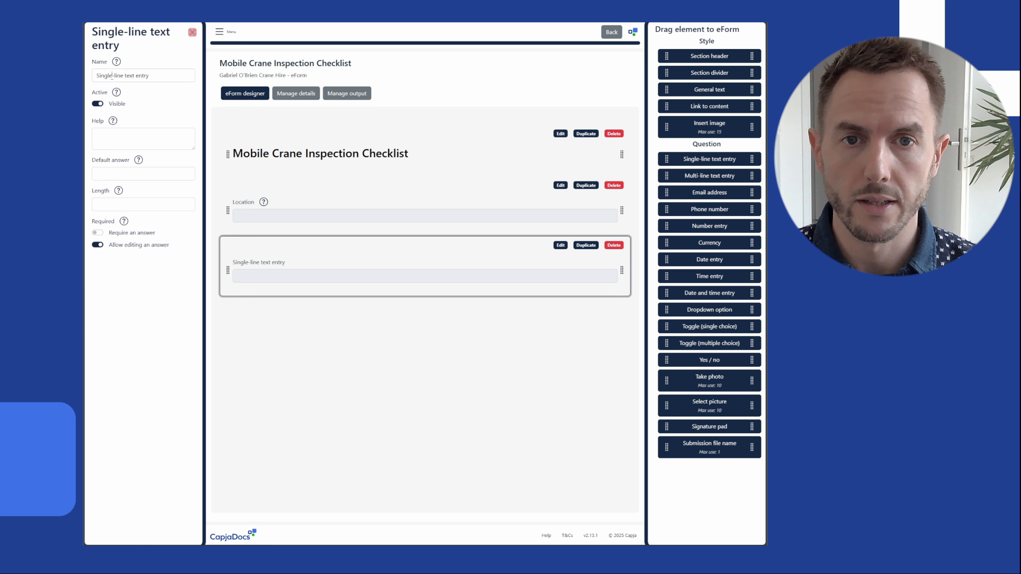
text(Operator)
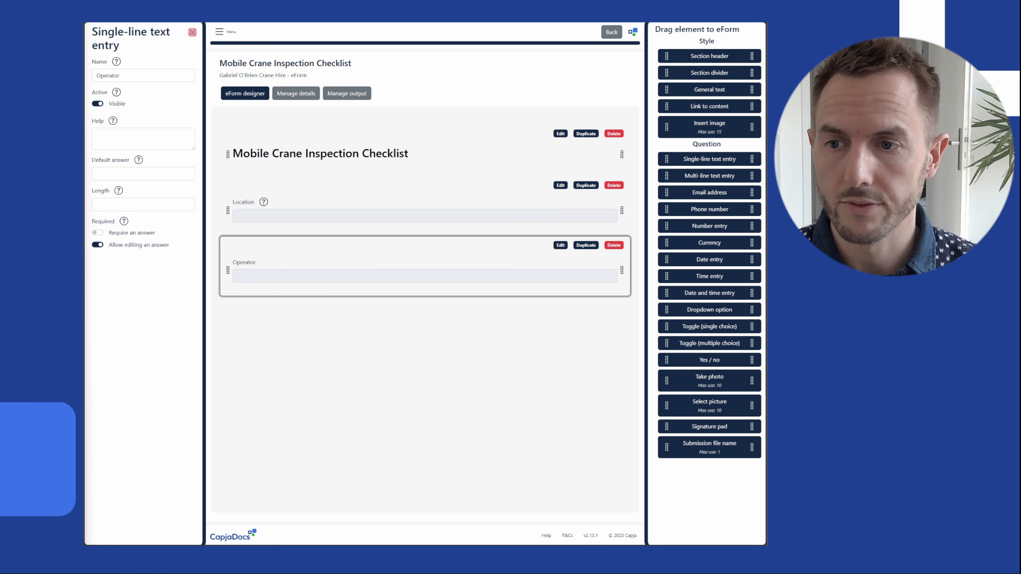
drag(690, 157, 422, 322)
triple_click(163, 78)
text(Supervisor)
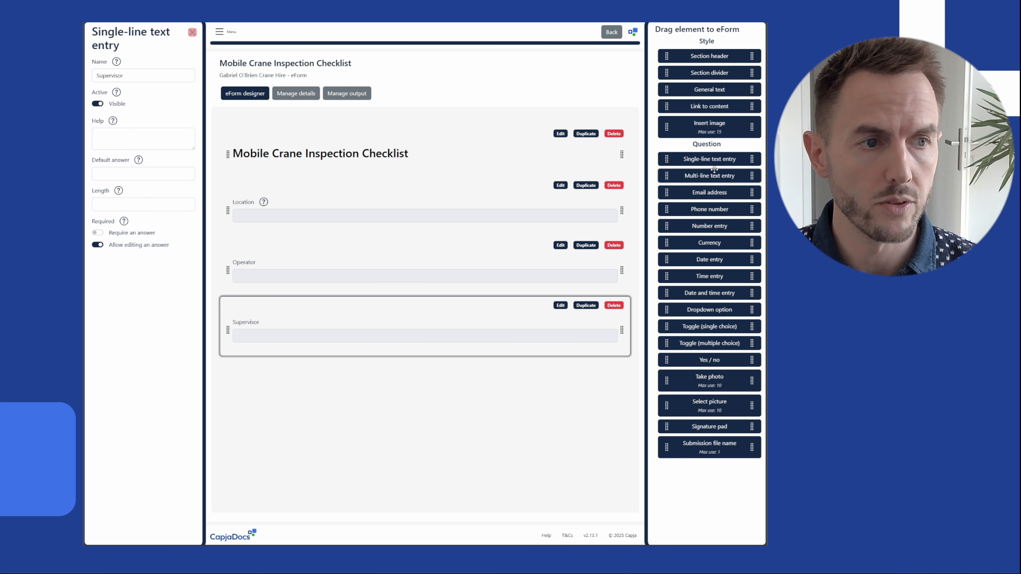
Add a single-line text entry named Crane Number below the Supervisor question
drag(710, 159, 375, 379)
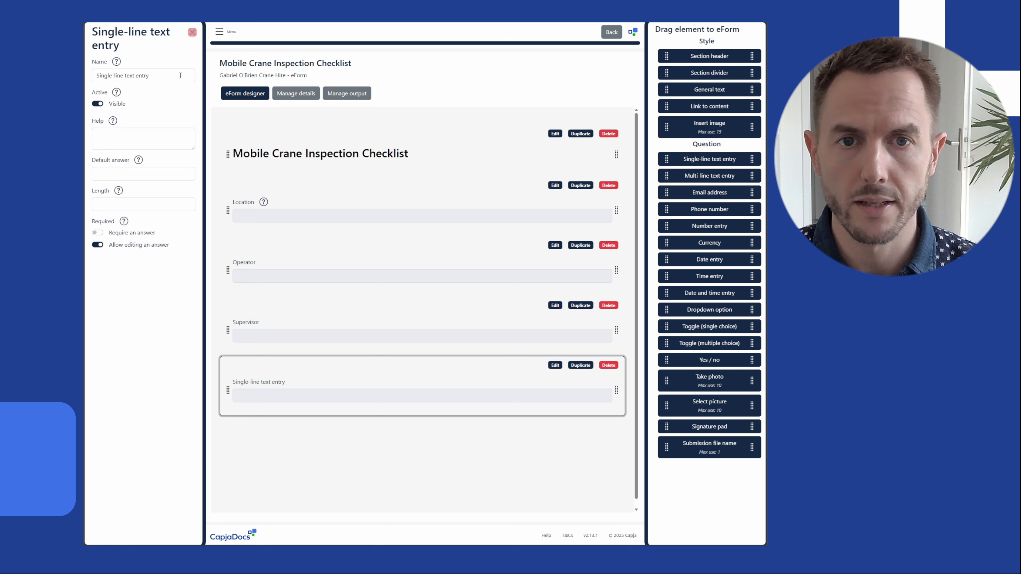
triple_click(150, 77)
text(Crane Number)
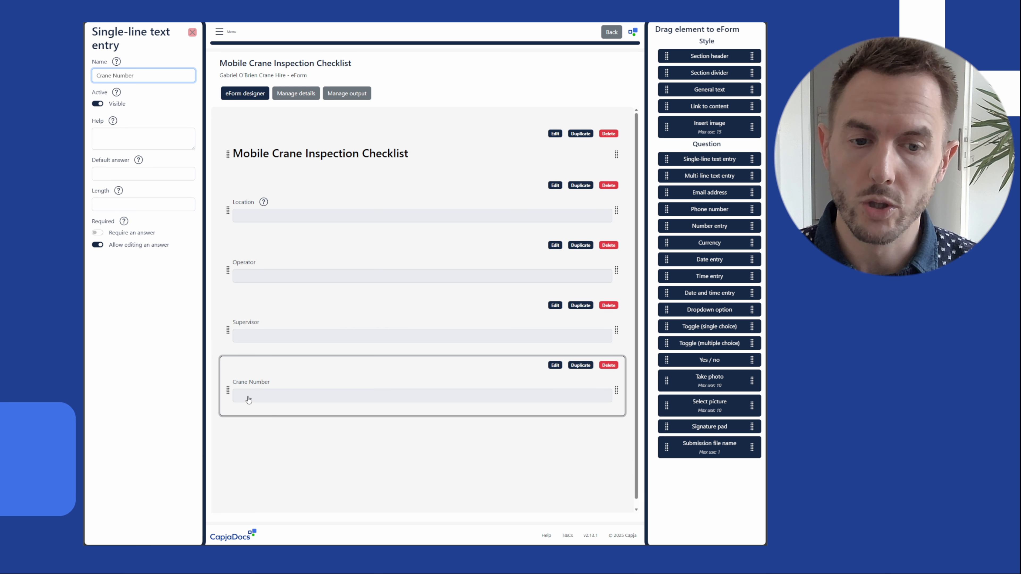
click(124, 173)
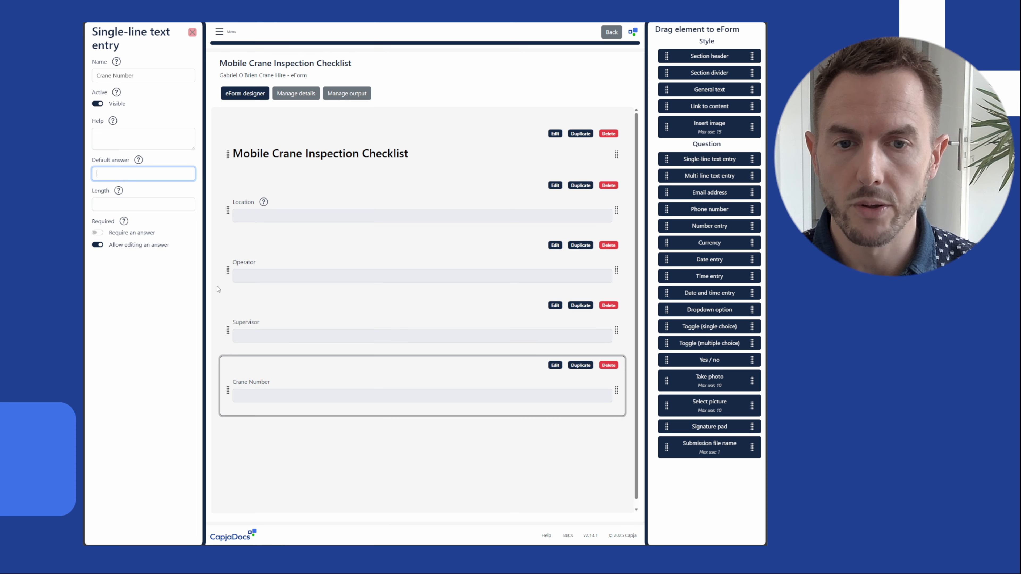
Make an answer required for the Location, Operator and Supervisor questions
click(292, 218)
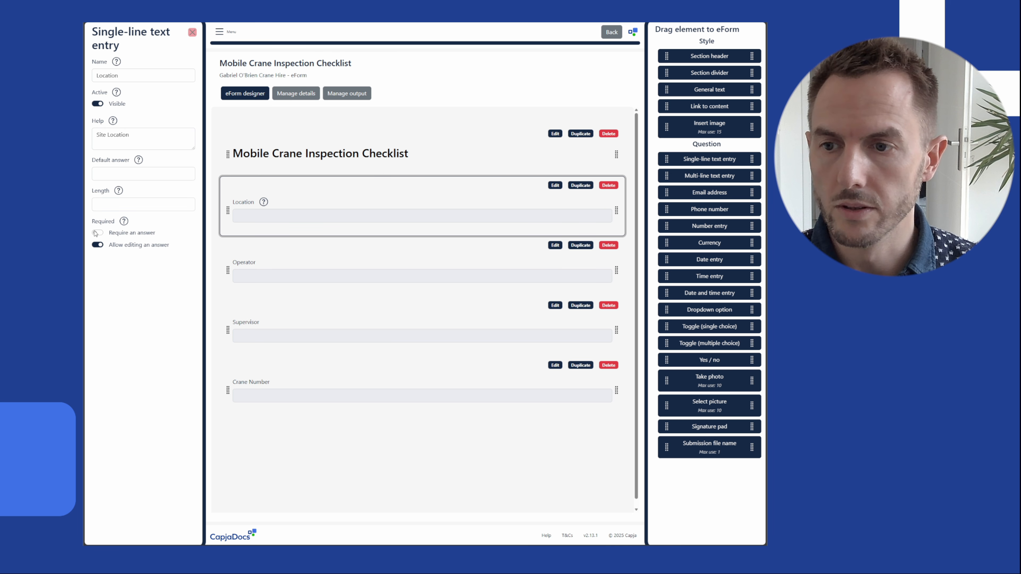
click(96, 233)
click(278, 260)
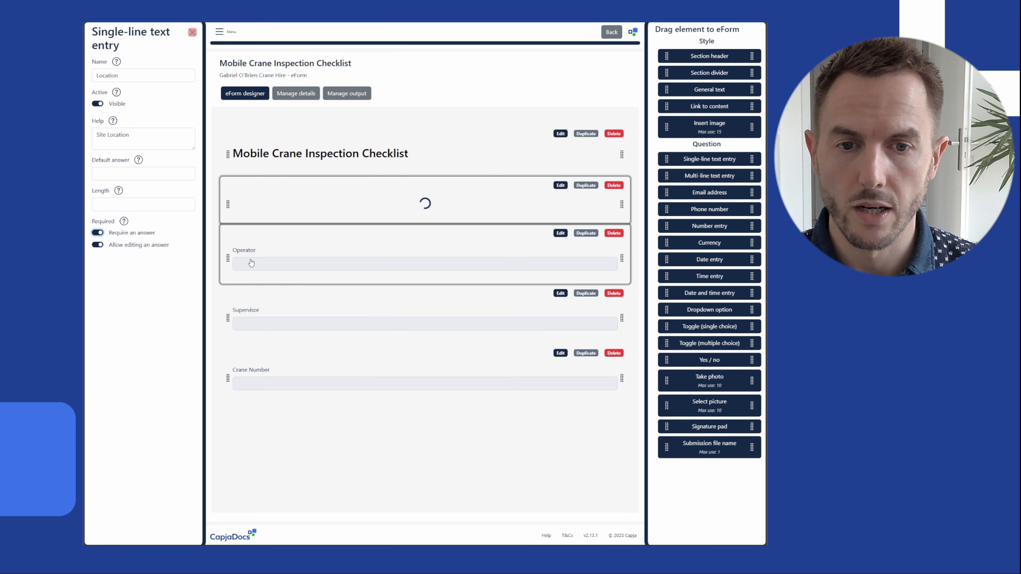
click(275, 306)
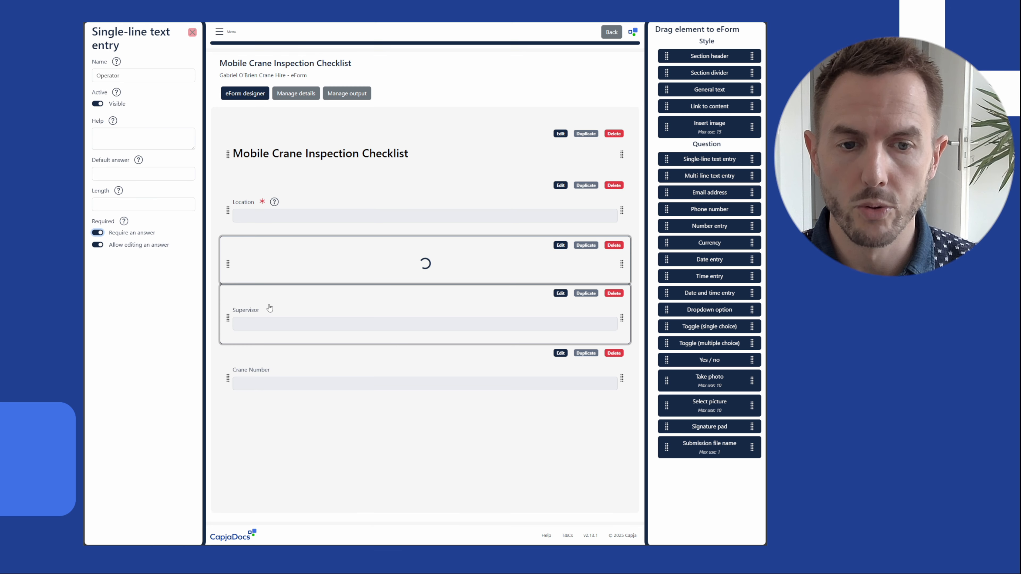
click(98, 233)
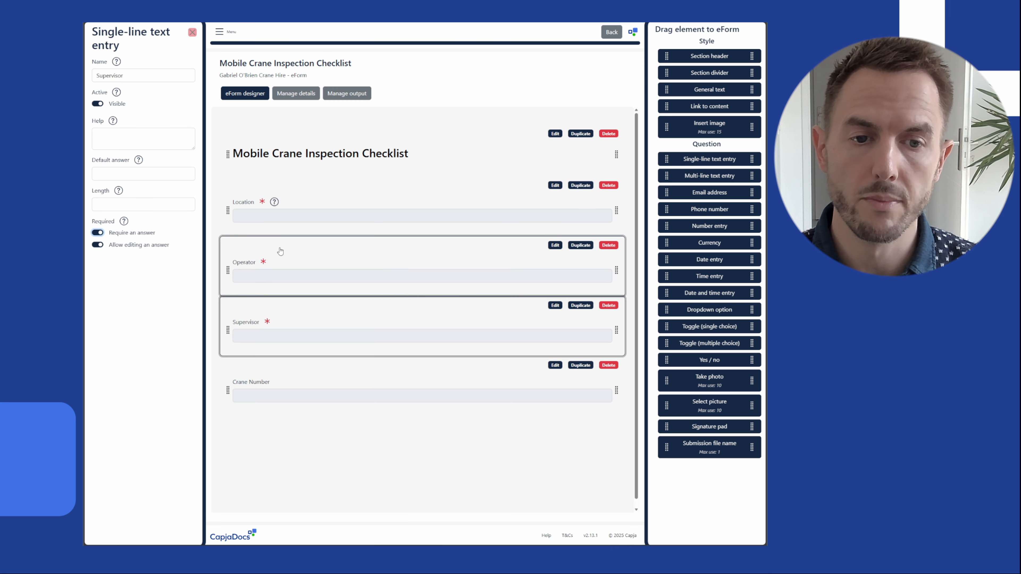
Add a date entry below Crane Number and name it Week Commencing
scroll(370, 392, down, 1)
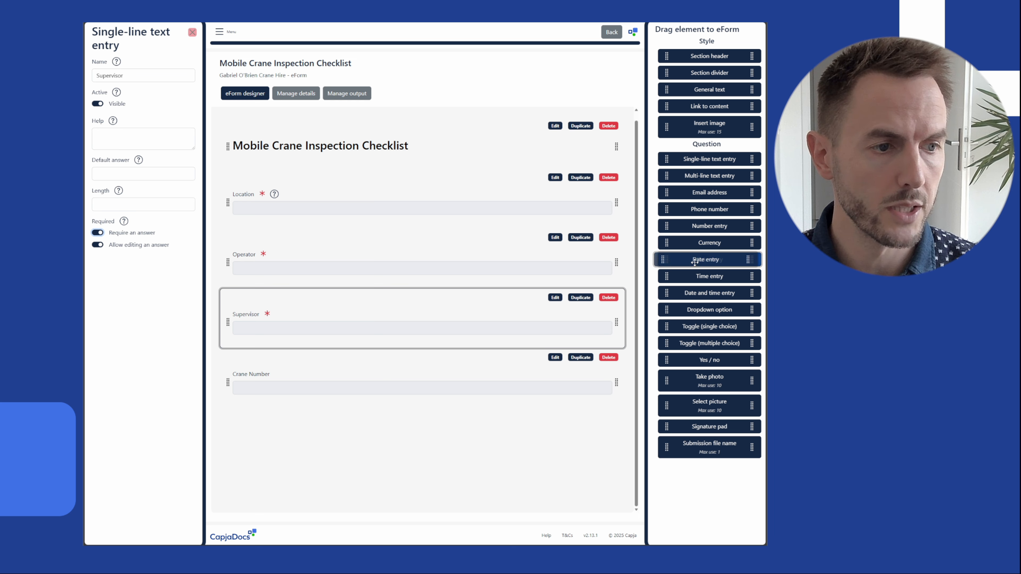
drag(664, 260, 289, 417)
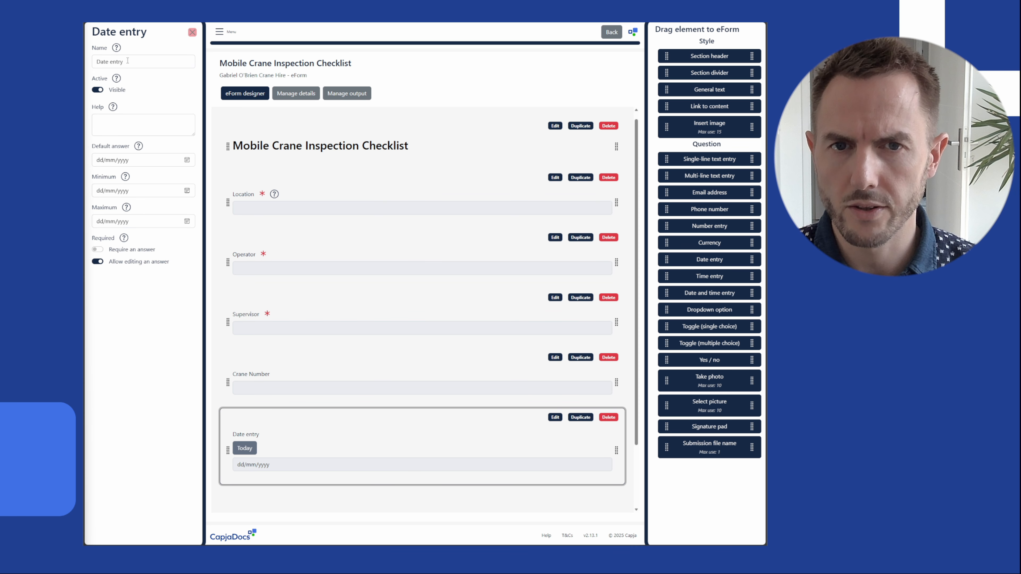
click(143, 61)
key(ctrl+a)
text(Week Commencing)
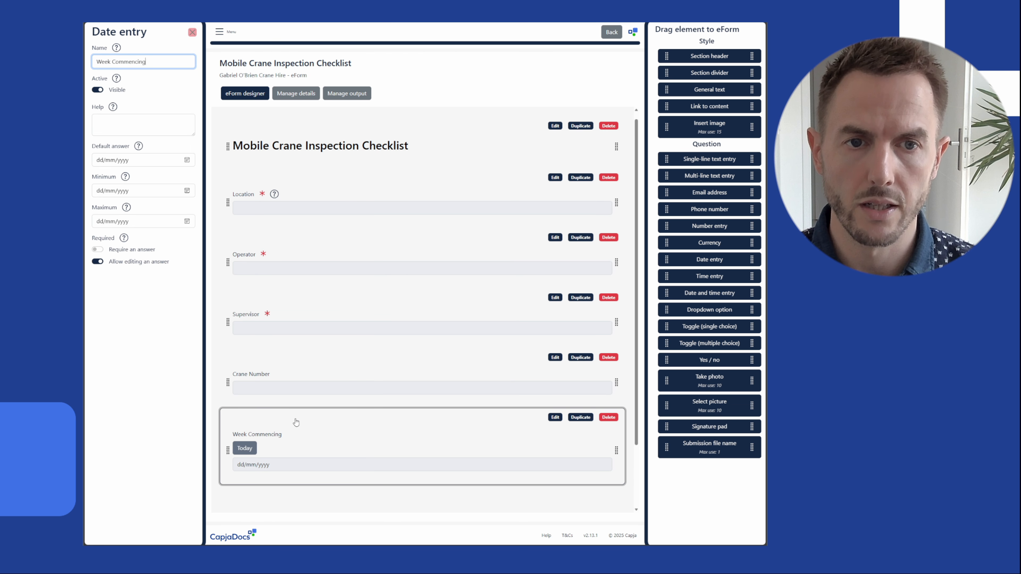
Add a yes/no question below the Week Commencing date entry
scroll(365, 256, down, 2)
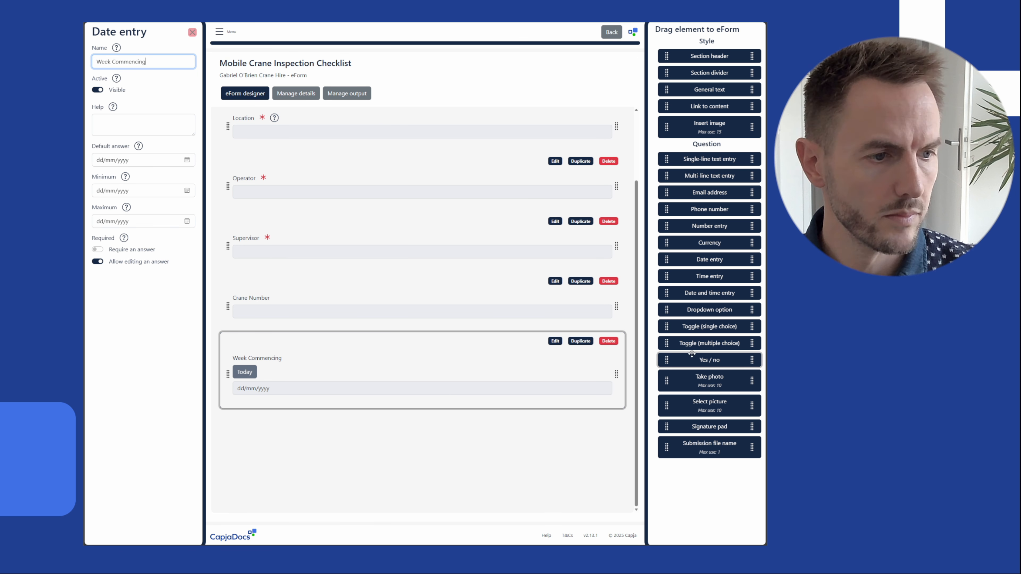
drag(692, 357, 422, 431)
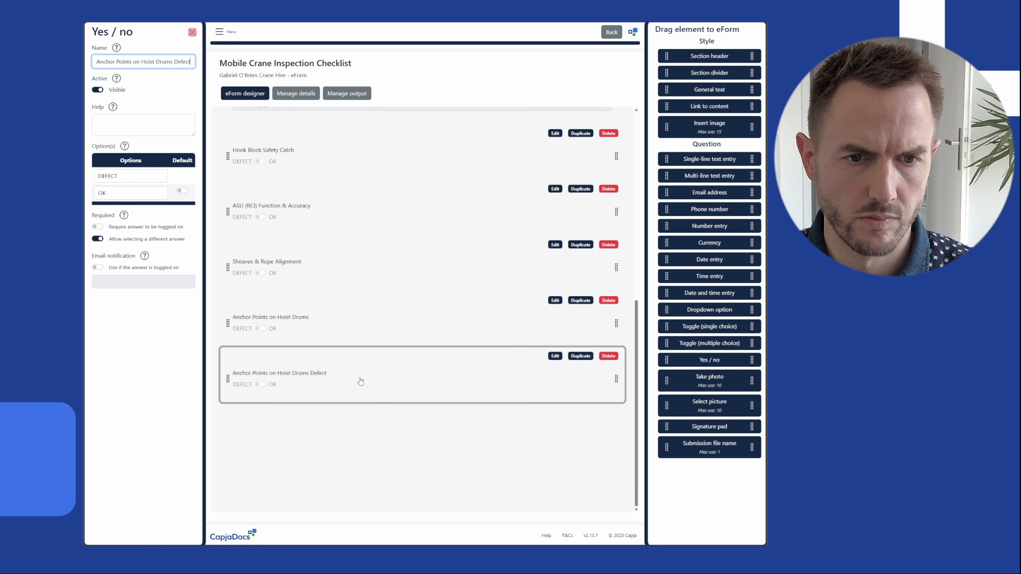
click(580, 356)
click(609, 412)
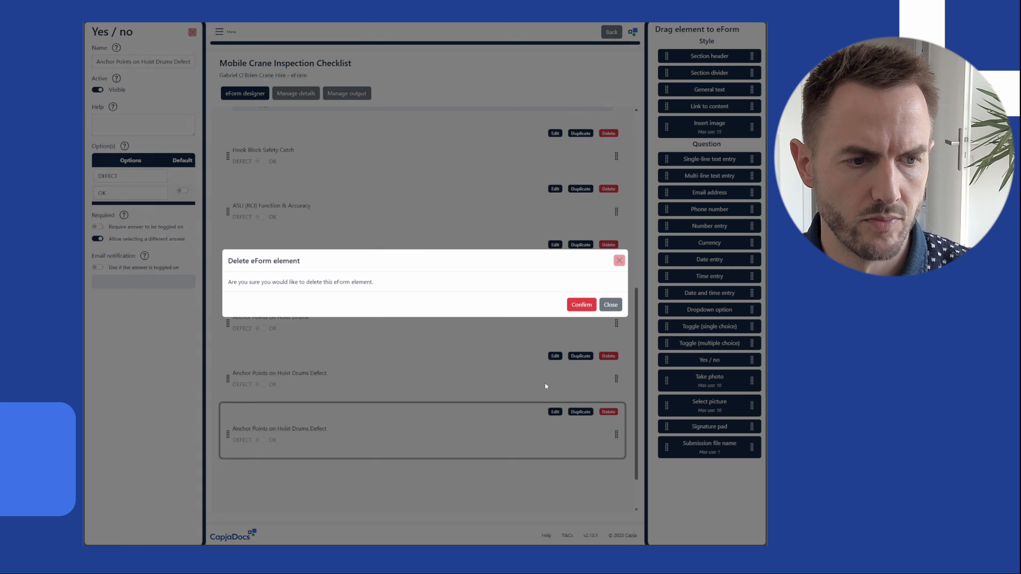
click(581, 304)
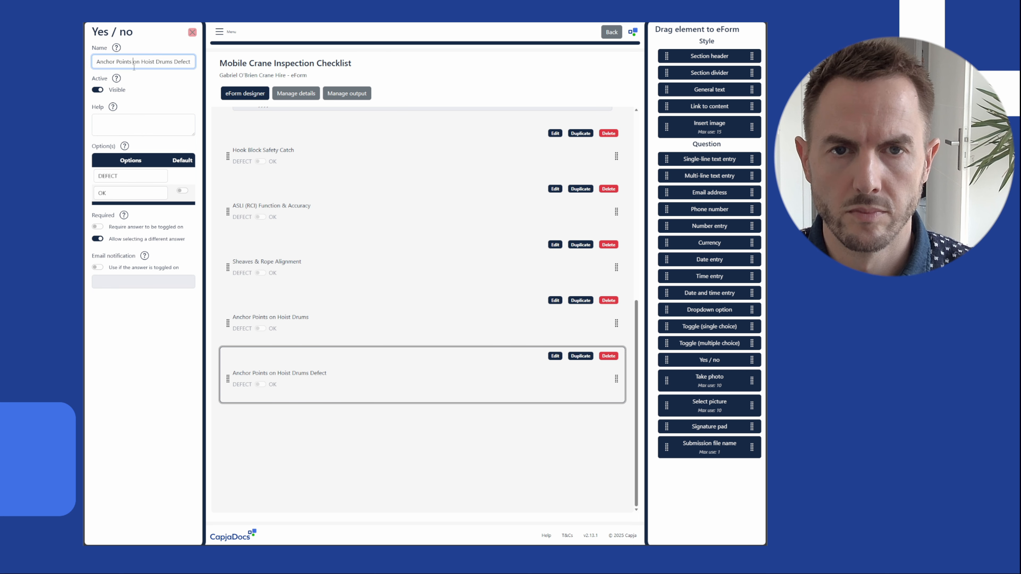
Rename the last yes/no question Upper Hoist Limit Switch, and duplicate it as a new question named Main & Auxiliary Hoist Rope
text(Upper Hoist Limit Switch)
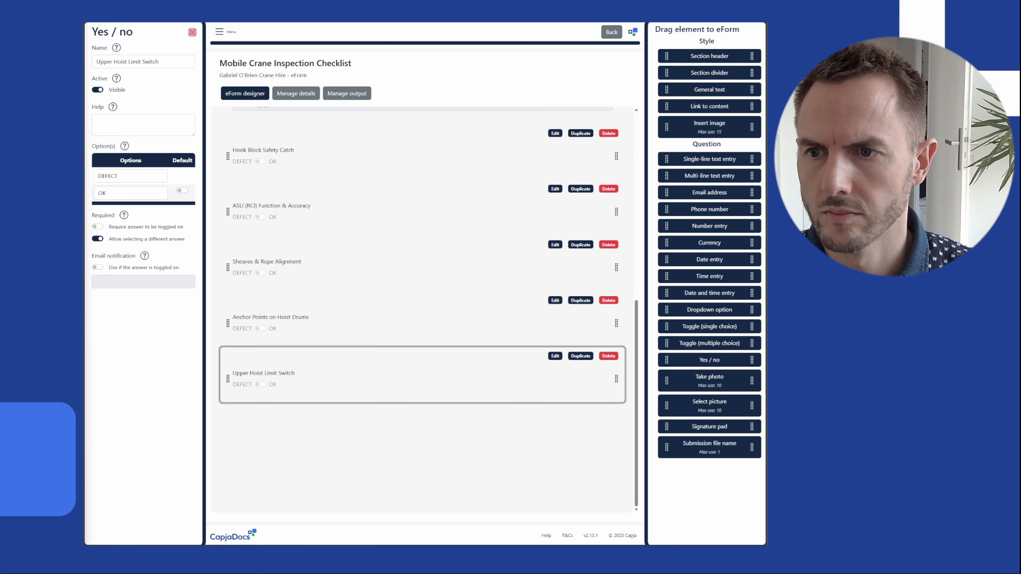
click(580, 356)
triple_click(133, 62)
text(Main & Auxiliary Hoist Rope)
Add two more DEFECT/OK questions by duplication, named Hoist Drum Brake and Derrick Drum Brake/Interlock
scroll(550, 428, down, 2)
click(581, 356)
triple_click(134, 62)
text(Hoist Drum Brake)
click(581, 412)
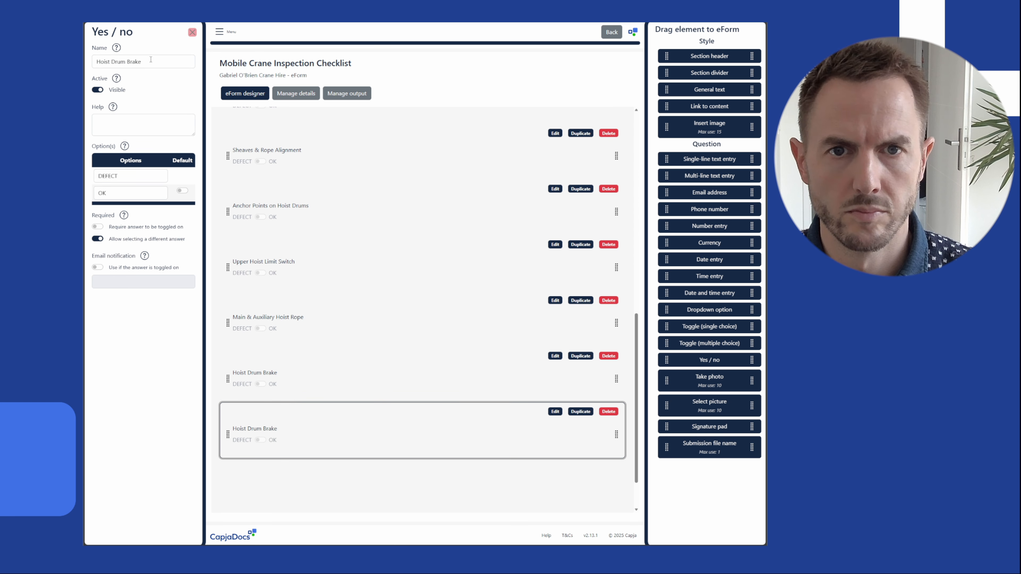
triple_click(134, 62)
text(Derrick Drum Brake/Interlock)
Duplicate the Derrick Drum Brake/Interlock question and name the copy Slew Brake/Swing Brake
click(581, 412)
triple_click(133, 62)
text(Slew Brake/Swing Brake)
Duplicate the last DEFECT/OK question twice in sequence, naming the copies Derrick Rope & Pendant Rope/Pins and Jib/Boom Sections
click(580, 412)
scroll(550, 428, down, 3)
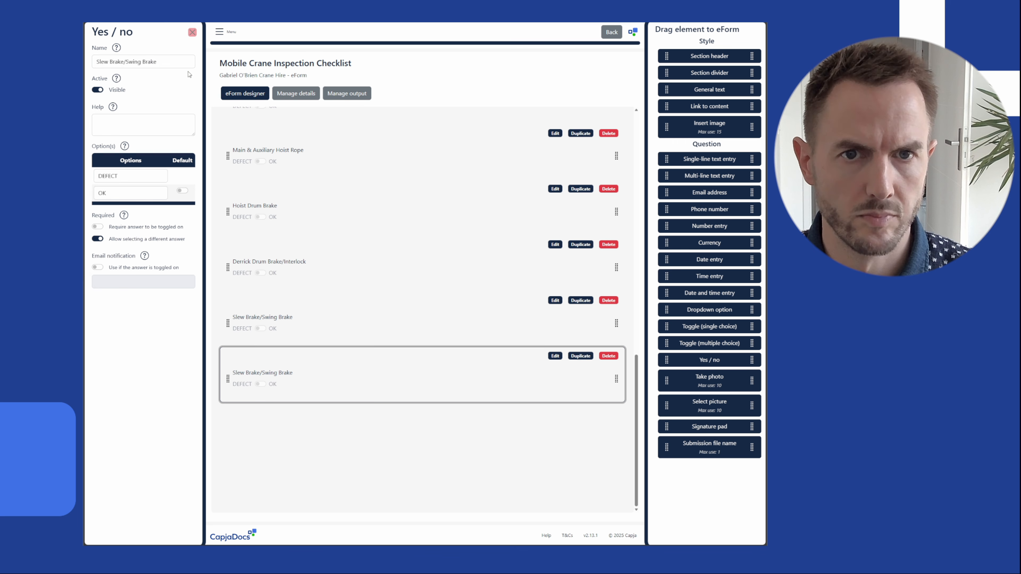
triple_click(133, 62)
text(Derrick Rope & Pendant Rope/Pins)
click(580, 356)
triple_click(133, 62)
text(Jib/Boom Sections)
Add two more DEFECT/OK questions by duplication, named Jib/Boom Foot Pins and Slew Ring Bolts
click(580, 412)
triple_click(134, 62)
text(Jib/Boom Foot Pins)
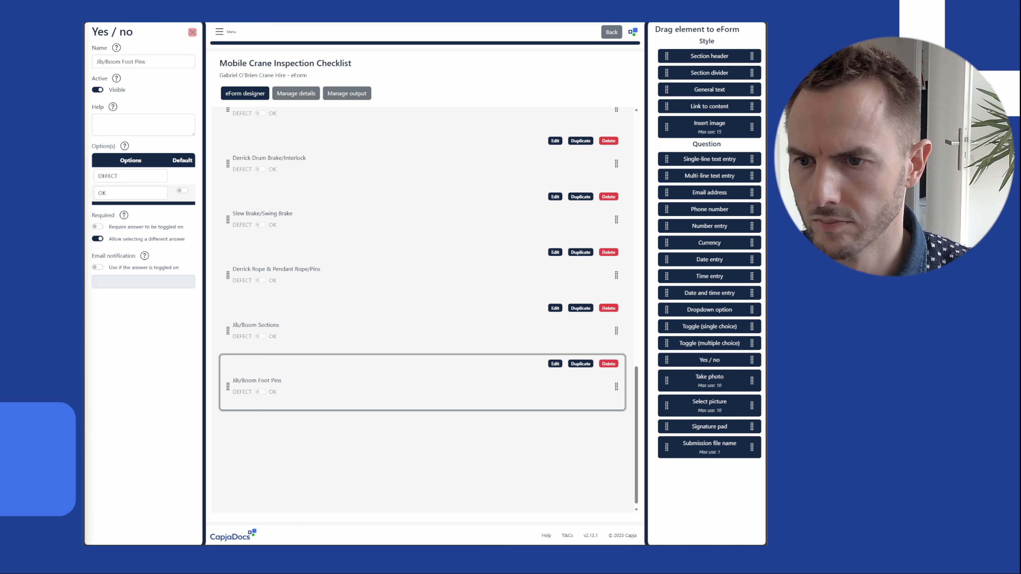
click(580, 364)
triple_click(134, 62)
text(Slew Ring Bolts)
Duplicate the Slew Ring Bolts question into two further questions named Fly Jib Assembly Stowed & Pinned and Outrigger Beams/Rams/Pins
click(580, 356)
triple_click(133, 62)
text(Fly Jib Assembly Stowed & Pinned)
click(580, 412)
triple_click(172, 62)
text(Outrigger Beams/Rams/Pins)
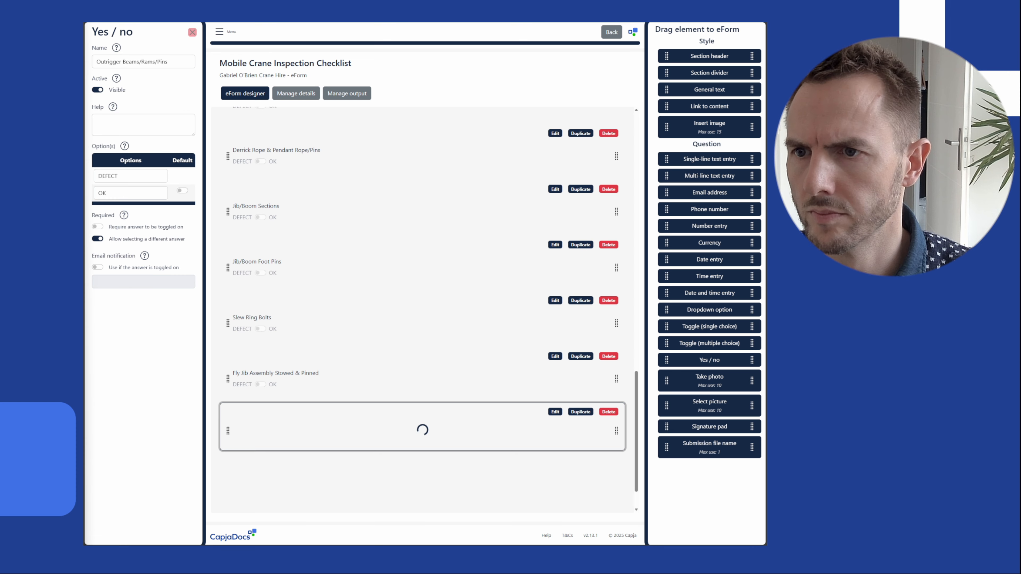
Add the DEFECT/OK questions Axle/Suspension Locks and Radius Drum Cable by duplicating the last question
click(580, 412)
triple_click(171, 62)
text(Axle/Suspension Locks)
click(580, 412)
triple_click(171, 62)
scroll(553, 429, down, 1)
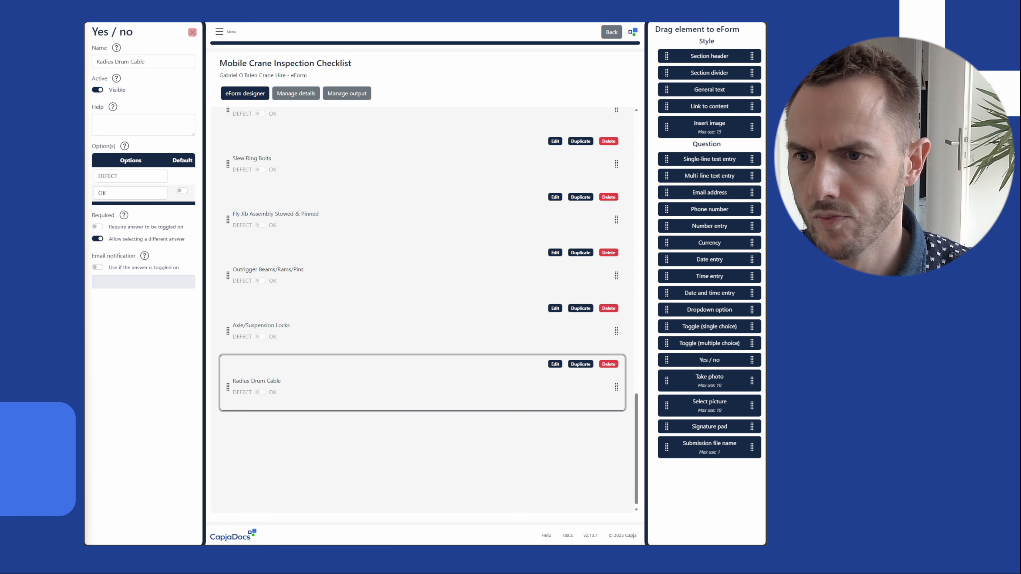
Duplicate the Radius Drum Cable question into two further questions named Hydraulic Tank & Pipes and Wipers & Demister/Heater
click(580, 364)
triple_click(172, 61)
text(Hydraulic Tank & Pipes)
click(581, 419)
scroll(581, 420, down, 2)
triple_click(172, 62)
text(Wipers & Demister/Heater)
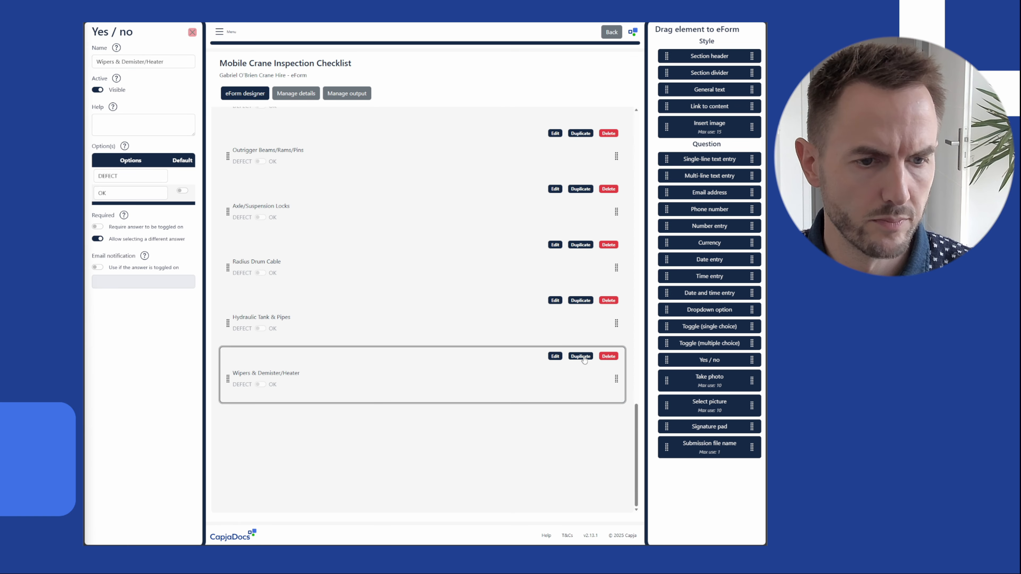
Add a yes/no question named Have Previous Defects Reported Been Rectified? and a multi-line text entry named Comments: at the form's end
drag(710, 359, 421, 432)
triple_click(172, 61)
text(Have Previous Defects Reported Been Rectified?)
triple_click(167, 73)
text(Comments)
drag(710, 175, 355, 462)
text(:)
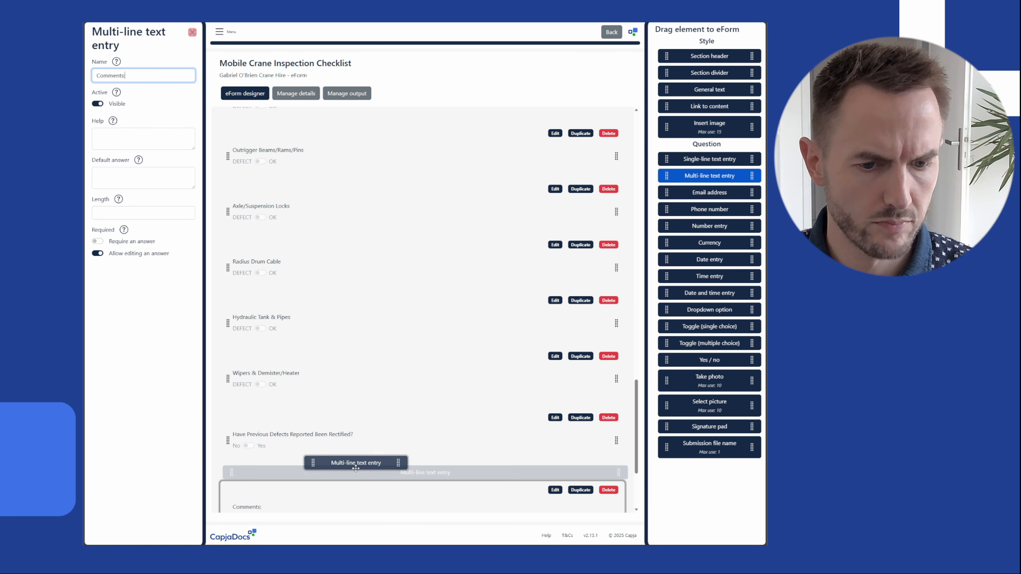
Delete the surplus element and add a multi-line text entry below Comments:, named Comment On Current Defects:
scroll(422, 402, down, 5)
click(609, 282)
click(581, 306)
drag(709, 176, 422, 439)
triple_click(153, 75)
text(Comment On Current Defects:)
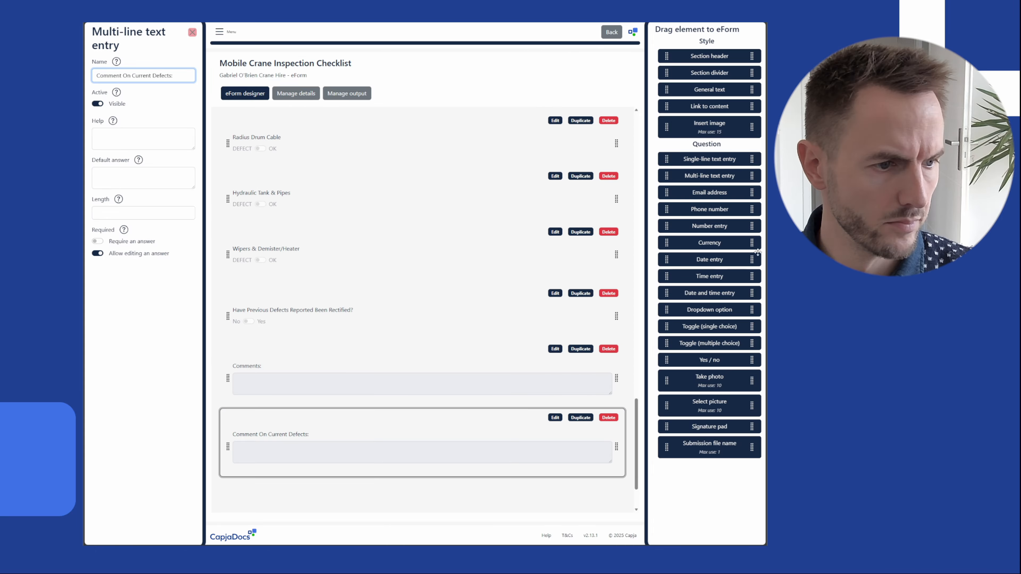
Below Week Commencing, add a section divider and general text reading Please complete all checks and report all defects
scroll(380, 256, down, 2)
scroll(380, 256, up, 2)
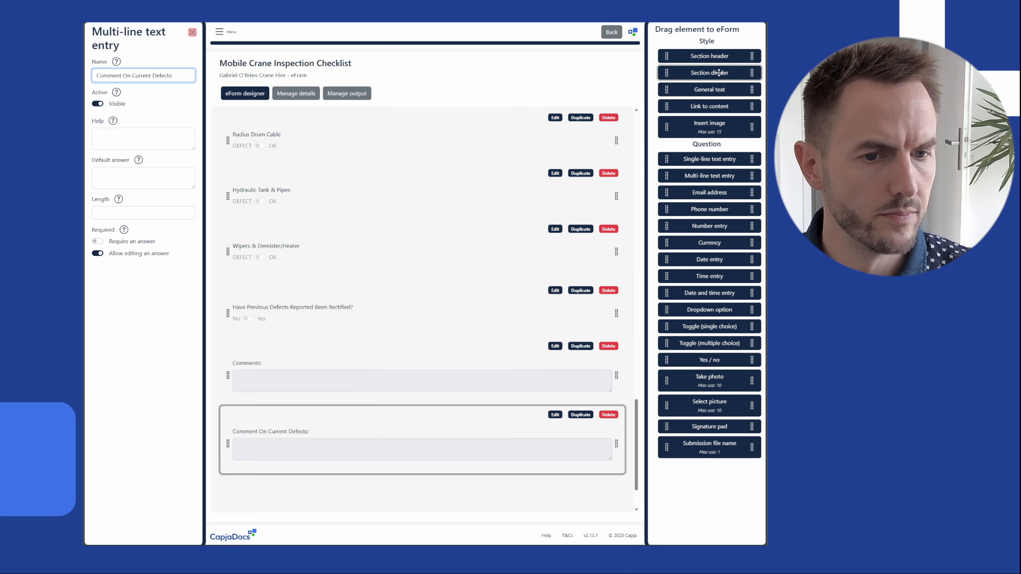
drag(719, 72, 365, 237)
drag(709, 89, 382, 265)
click(147, 111)
text(Please complete all checks and report all defects)
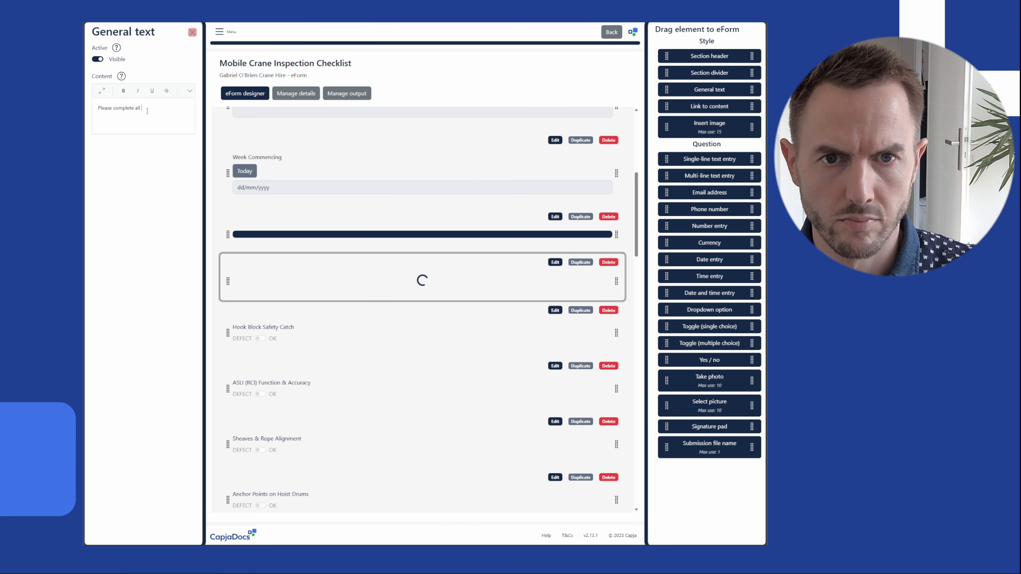
Format the notice about completing all checks as 14 pt red text
click(190, 91)
drag(153, 174, 97, 156)
click(116, 107)
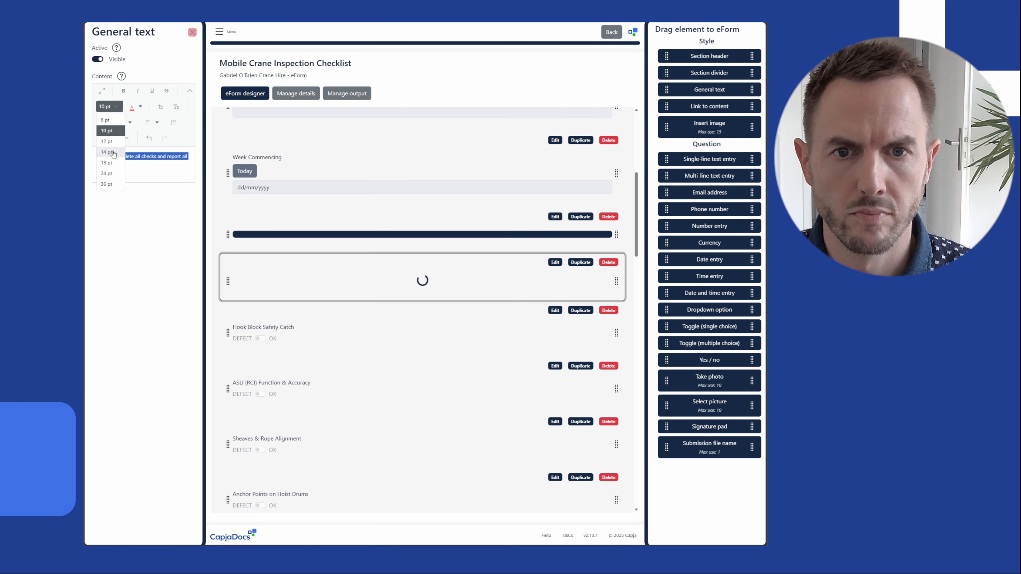
click(114, 154)
Add section dividers above the previous-defects question and below the comment entries, followed by a signature pad named Supervisor Signature
scroll(405, 223, down, 20)
drag(722, 74, 421, 422)
drag(709, 427, 422, 442)
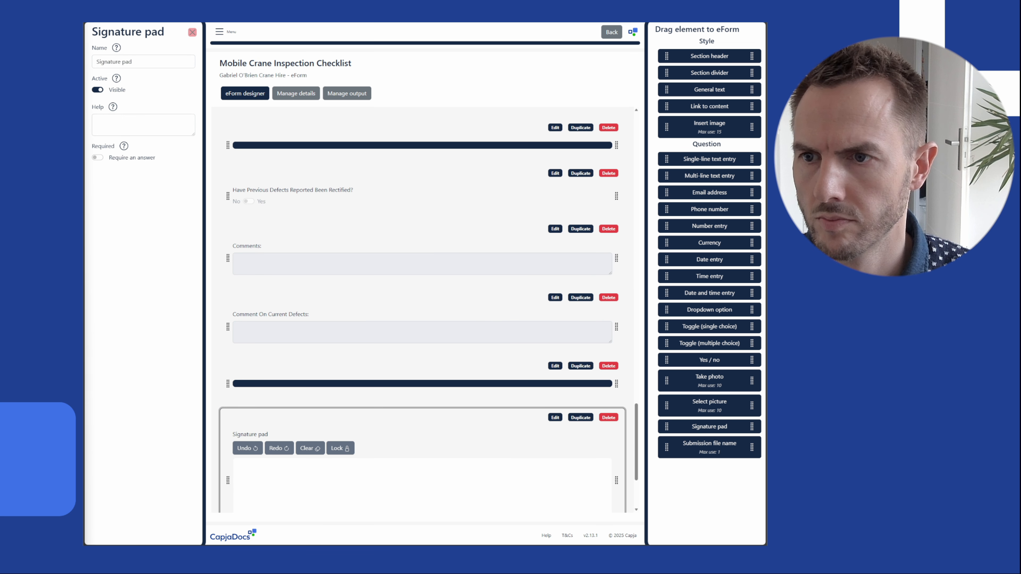
triple_click(114, 62)
text(Supervisor Signature)
Duplicate the Supervisor Signature pad and name the copy Operator Signature
click(580, 419)
scroll(422, 362, down, 5)
double_click(109, 61)
text(Operator)
Add a date entry named Date below each signature pad and a section divider above Operator Signature
mouse_move(710, 259)
mouse_down()
mouse_move(422, 347)
mouse_move(280, 479)
mouse_up()
text(DateDate)
scroll(453, 228, up, 2)
click(453, 228)
scroll(454, 228, down, 4)
drag(709, 73, 364, 295)
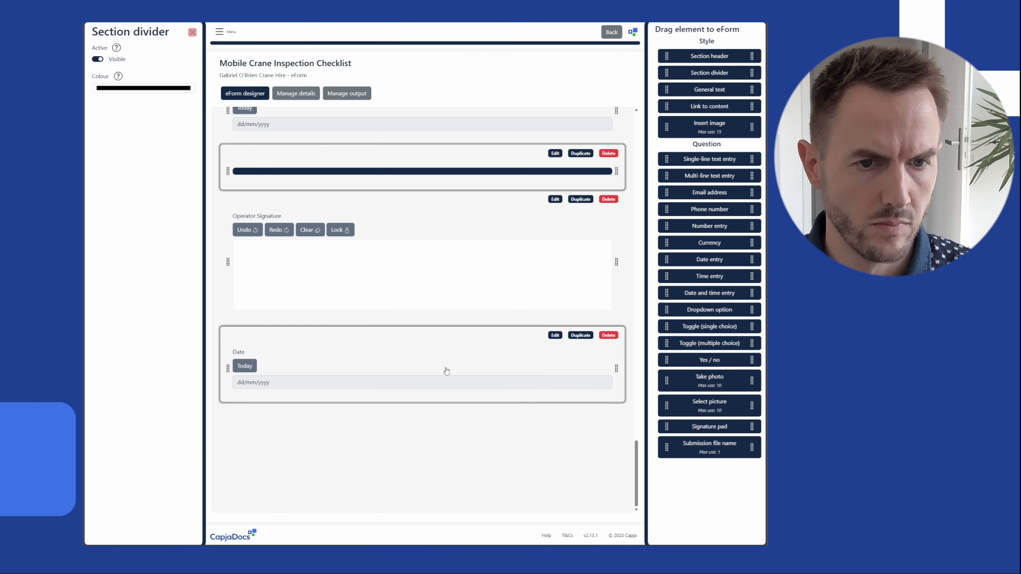
Move Comment On Current Defects: above the previous-defects question and separate the two with a section divider
scroll(388, 240, up, 12)
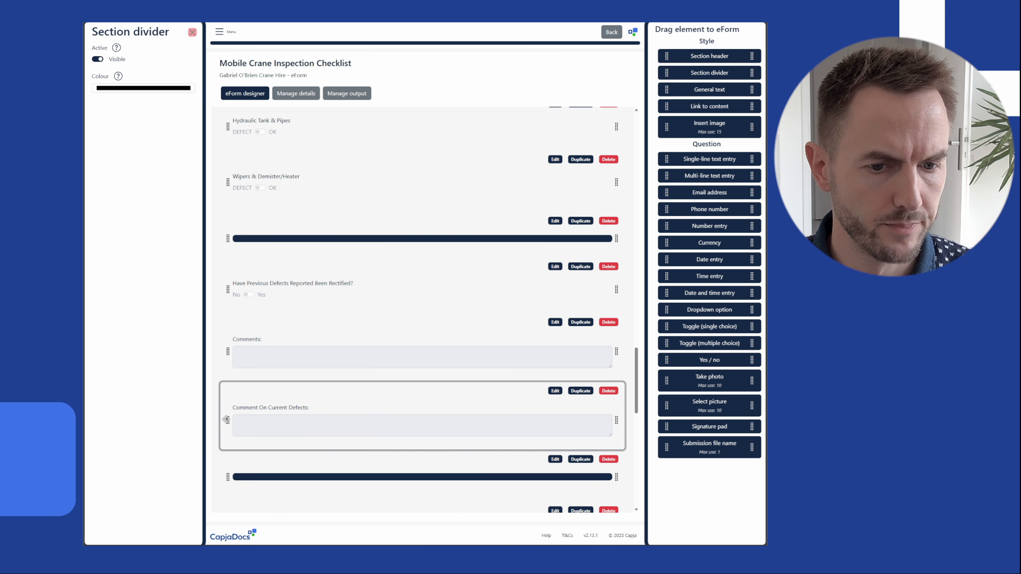
drag(228, 421, 228, 282)
drag(709, 73, 421, 269)
Above Comment On Current Defects:, add general text reading Report Defects: followed by five take photo elements
click(152, 90)
text(Report Defects)
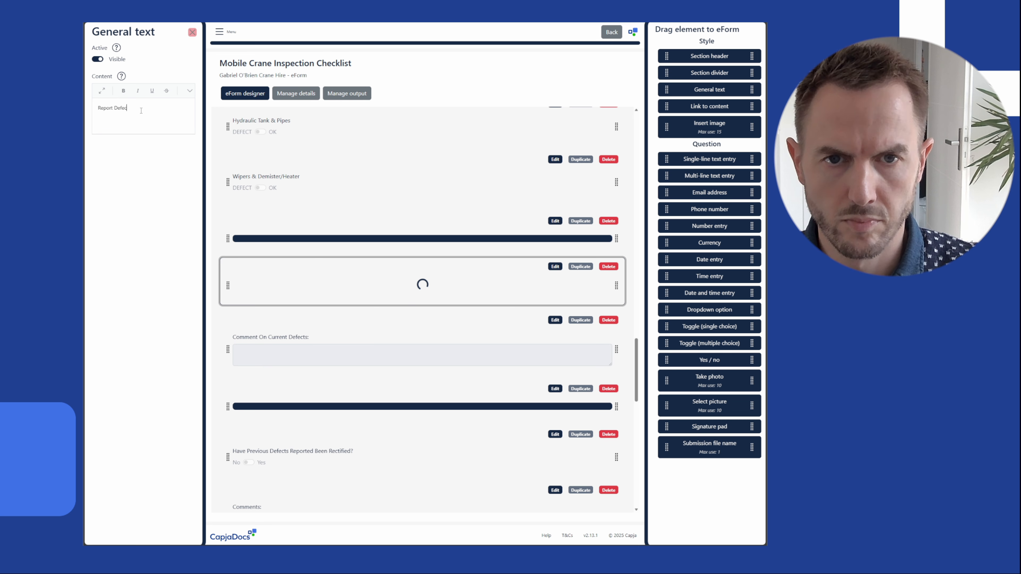
drag(709, 382, 422, 406)
scroll(422, 322, down, 7)
drag(709, 384, 422, 318)
drag(708, 385, 422, 321)
scroll(405, 314, up, 10)
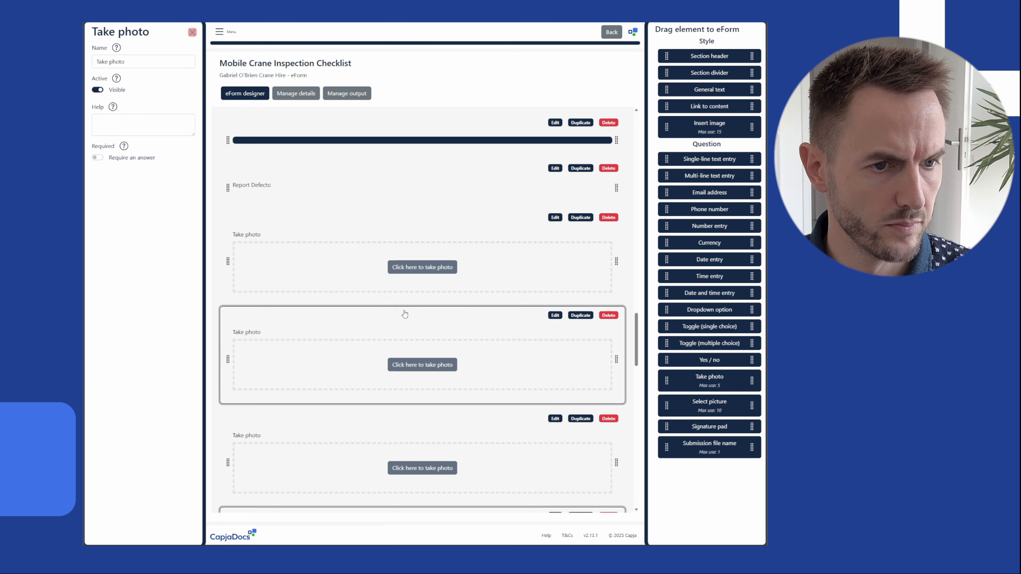
Insert a multi-line text entry between the Report Defects: text and the first photo element, named Explain the defects found
scroll(349, 137, down, 7)
drag(725, 176, 422, 173)
triple_click(146, 73)
text(Defects found)
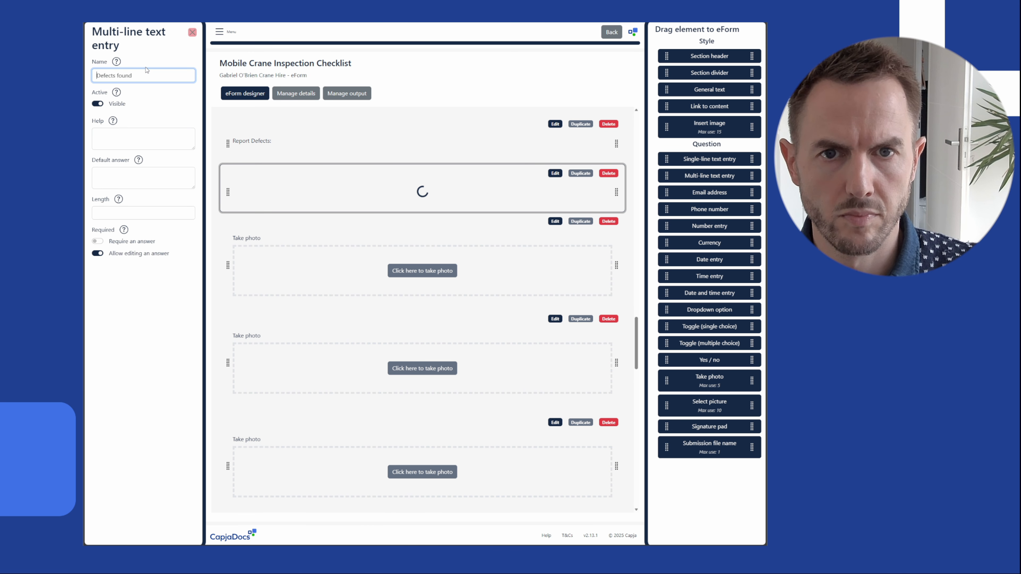
key(ctrl+a)
text(Explain the defects found)
Review the form from the Location field through the DEFECT/OK questions to the defect-reporting section, checking the ASLI (RCI) Function & Accuracy settings
scroll(399, 296, up, 15)
click(436, 192)
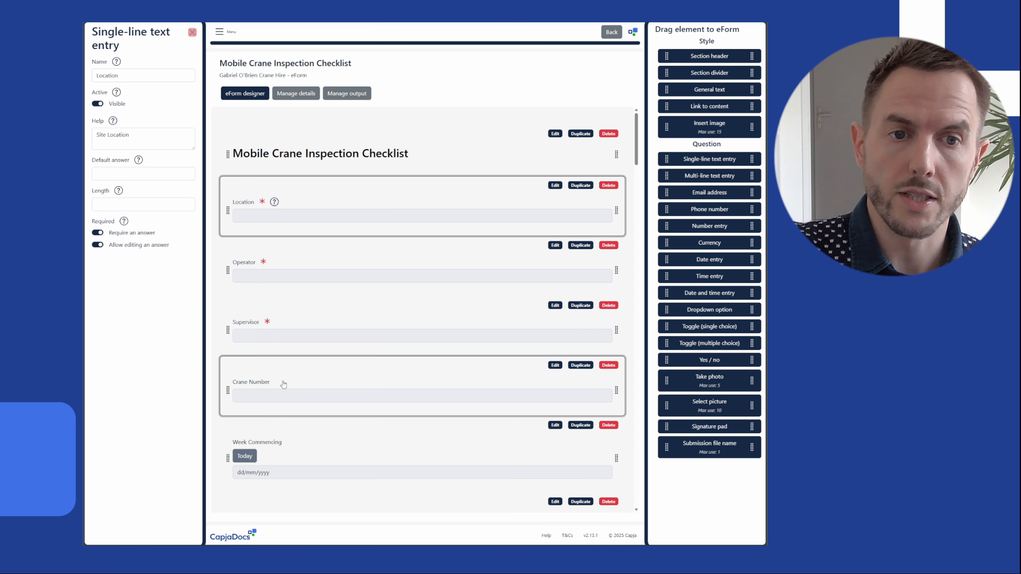
scroll(336, 297, down, 2)
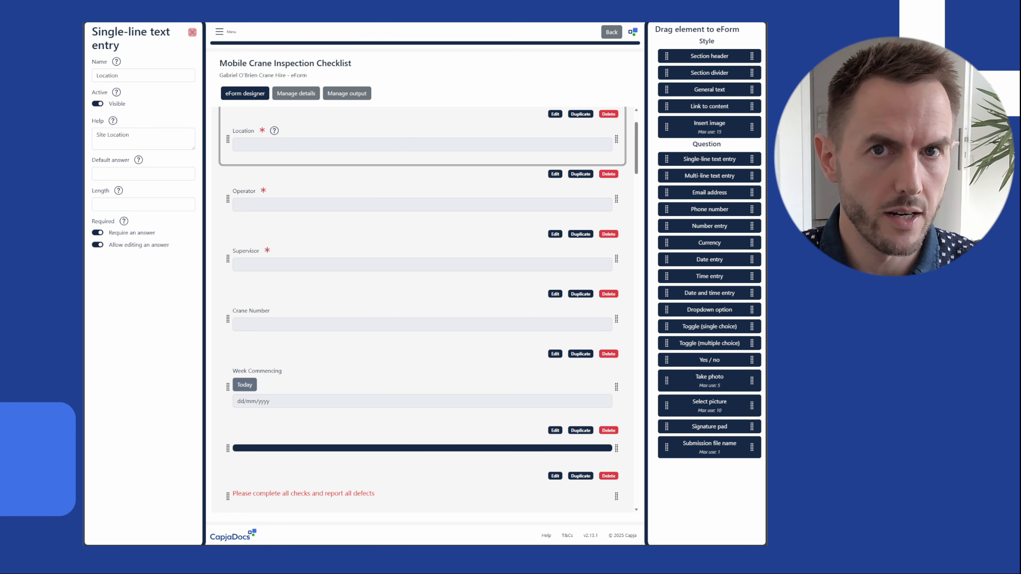
scroll(427, 270, down, 4)
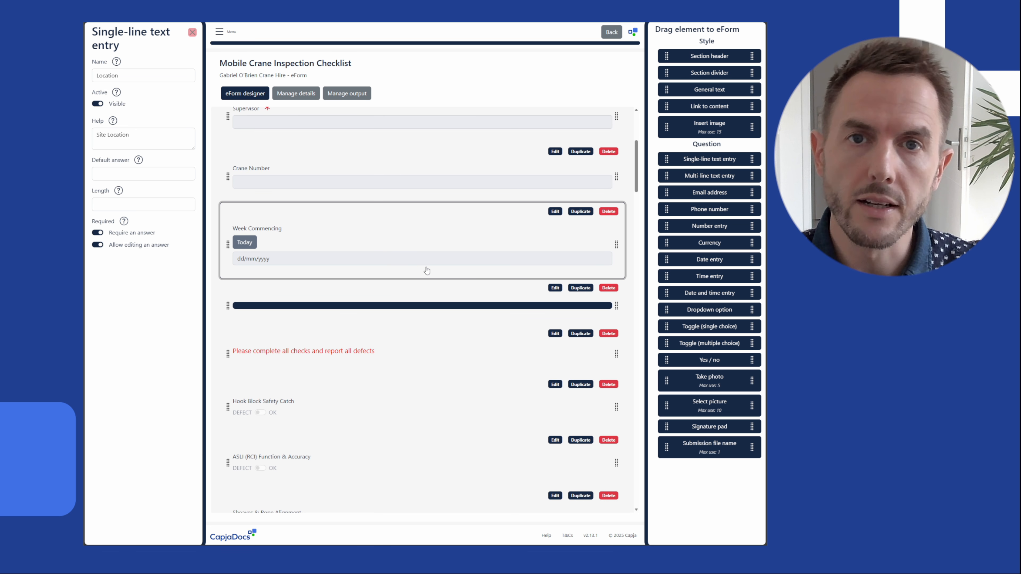
scroll(427, 270, down, 6)
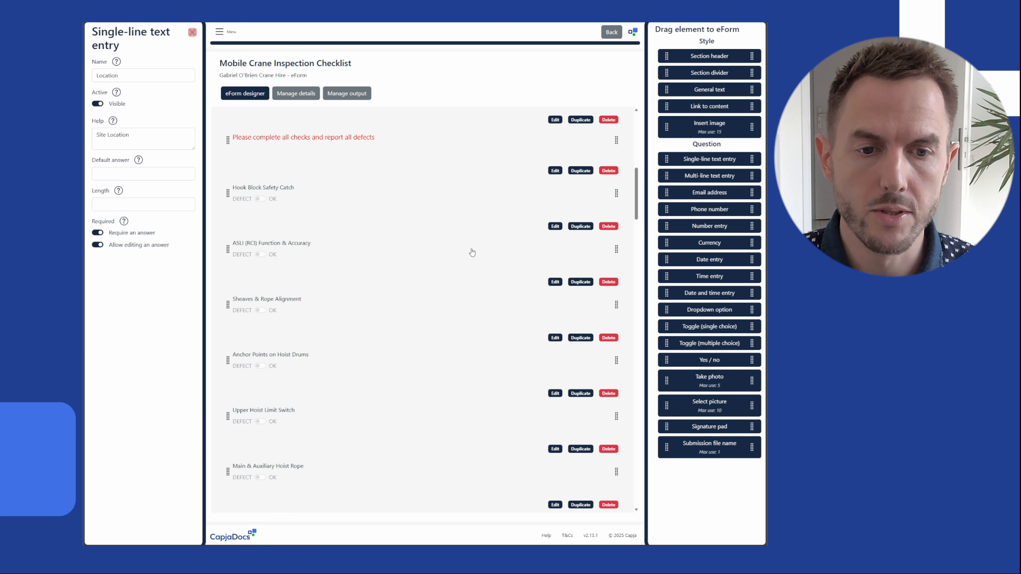
click(281, 236)
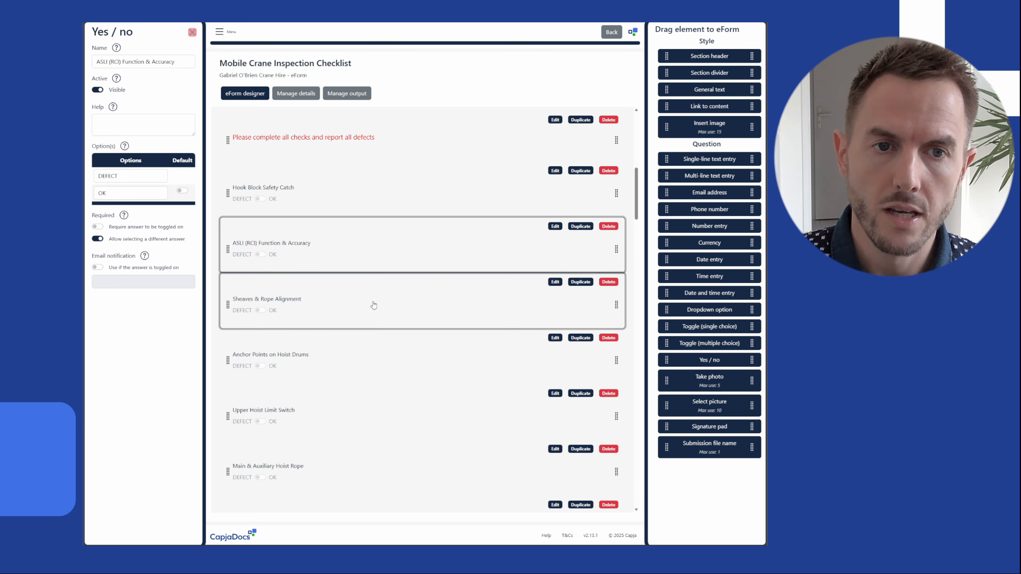
scroll(317, 208, down, 7)
scroll(316, 209, down, 10)
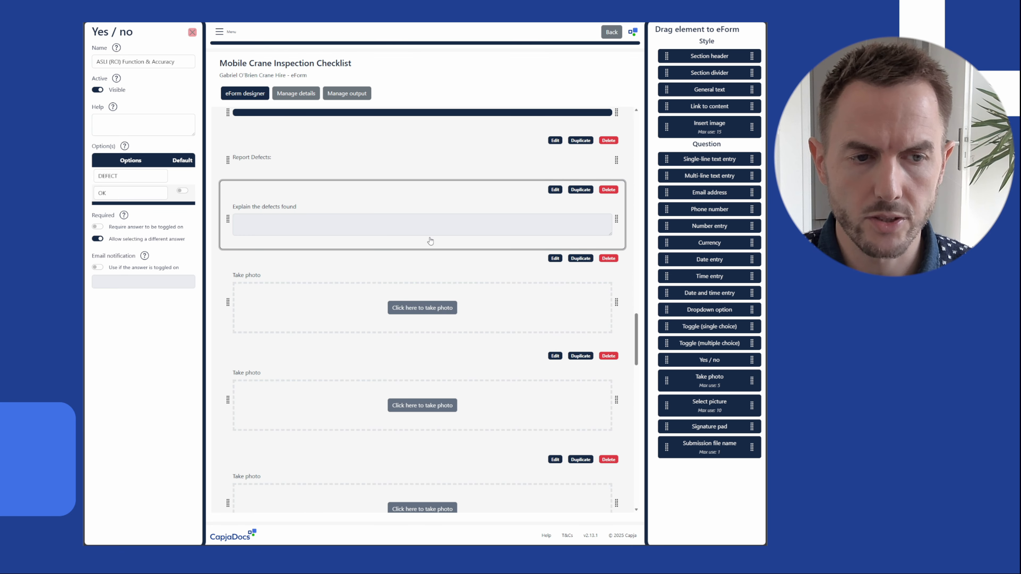
scroll(367, 311, up, 9)
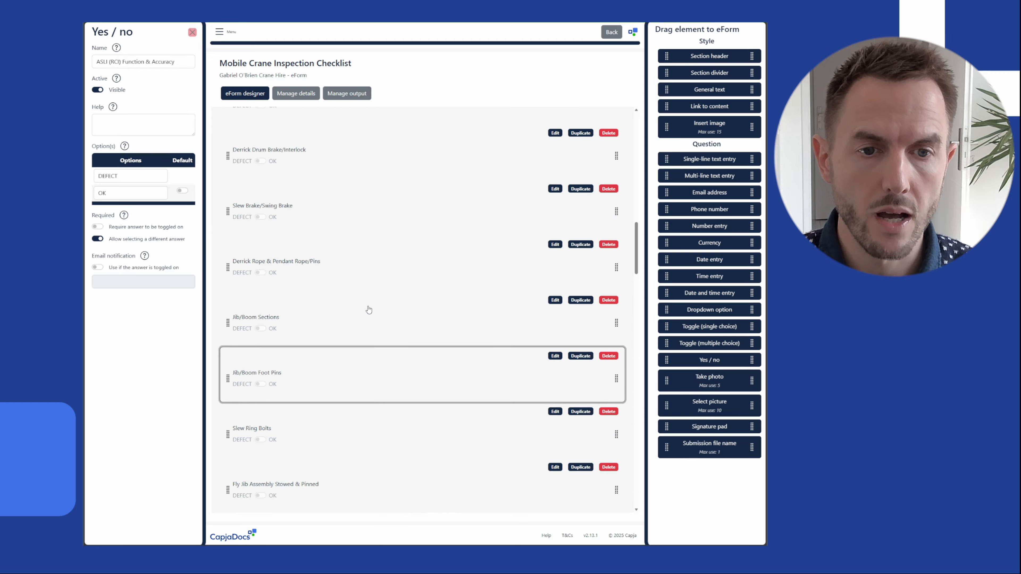
scroll(369, 310, up, 4)
scroll(367, 312, up, 12)
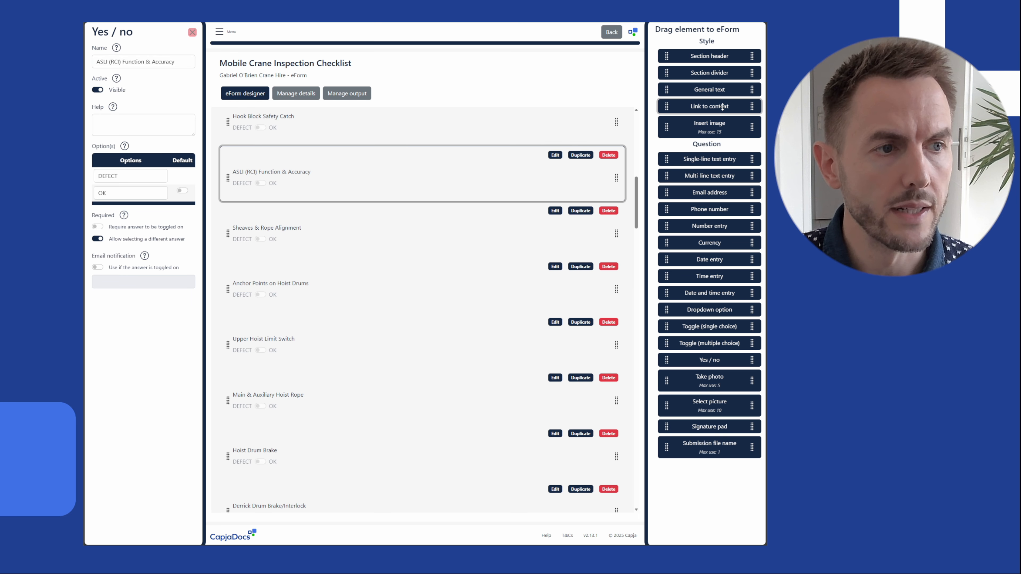
drag(723, 106, 412, 158)
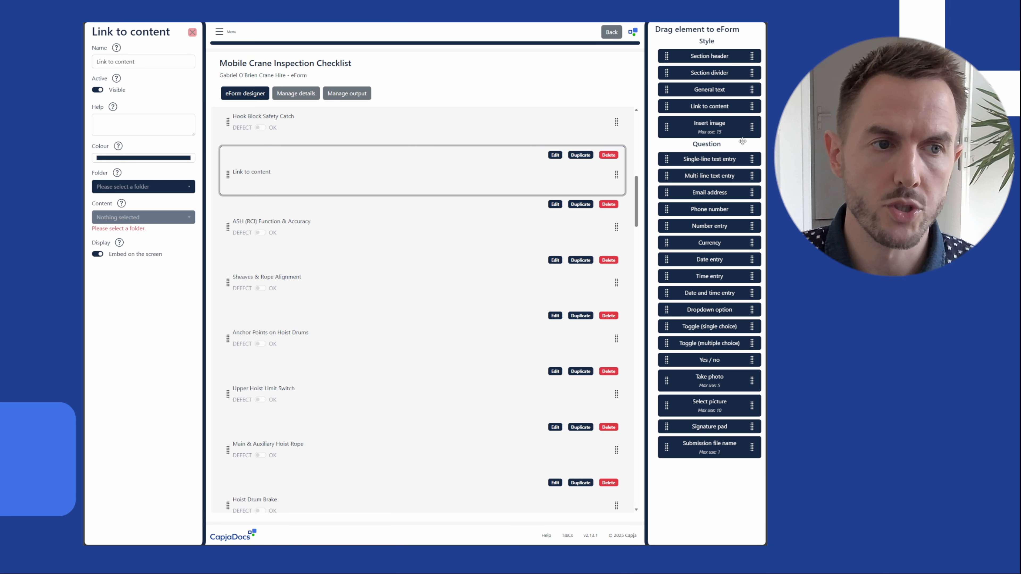
click(607, 157)
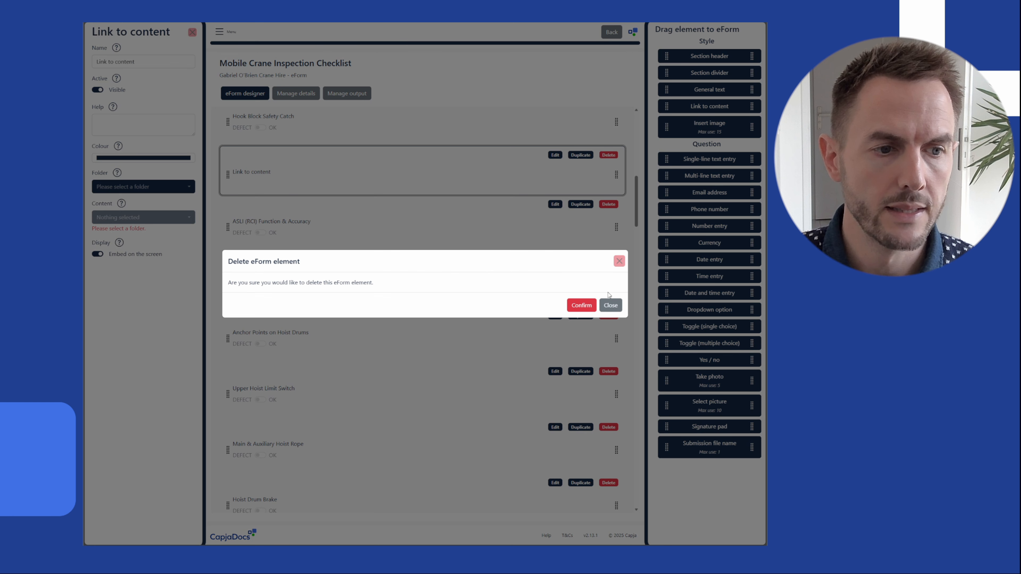
click(582, 306)
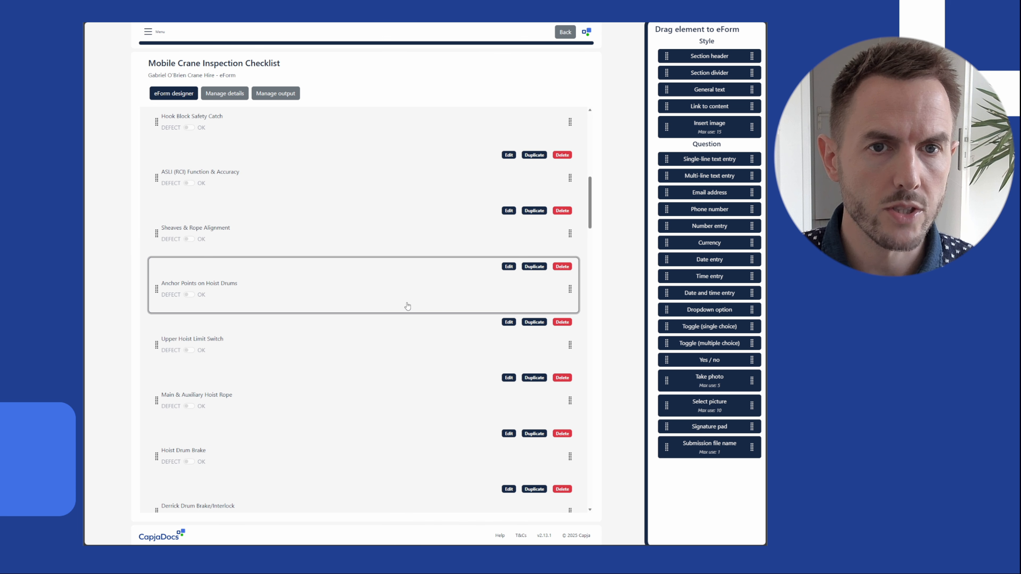
Examine the form's defect-reporting and photo section, and the eForm's name and reference details
scroll(407, 306, down, 15)
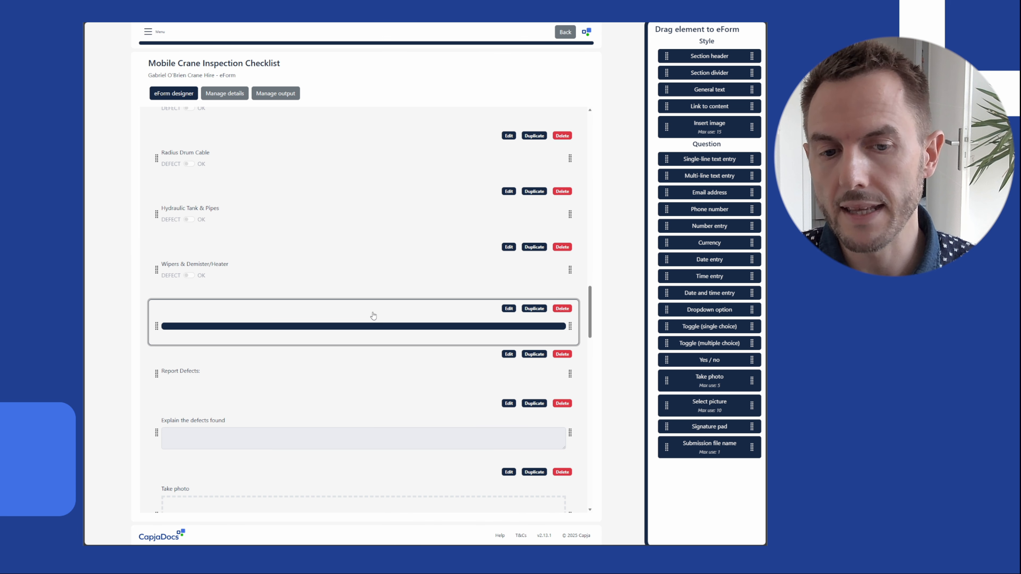
scroll(373, 316, down, 10)
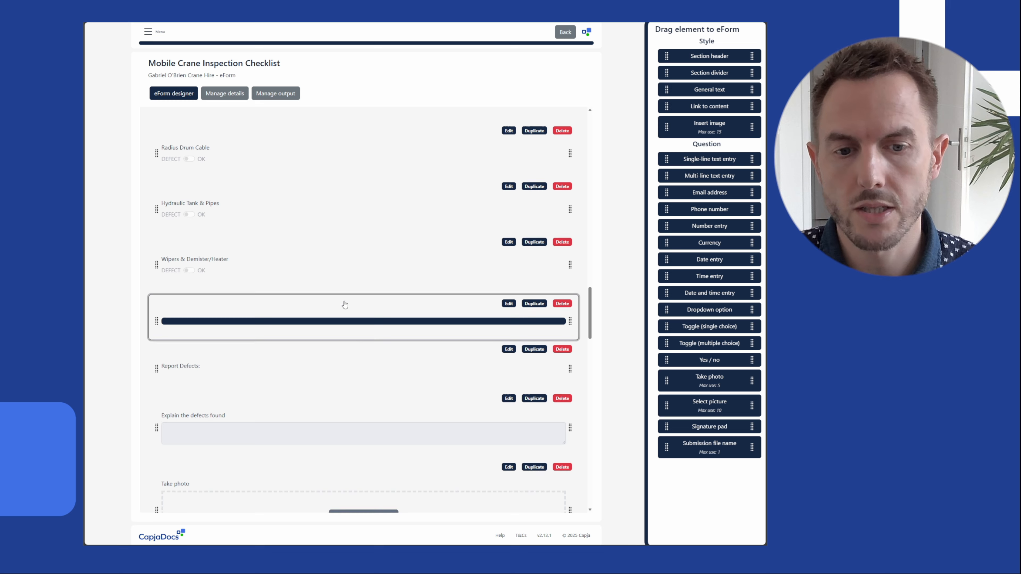
scroll(306, 283, down, 4)
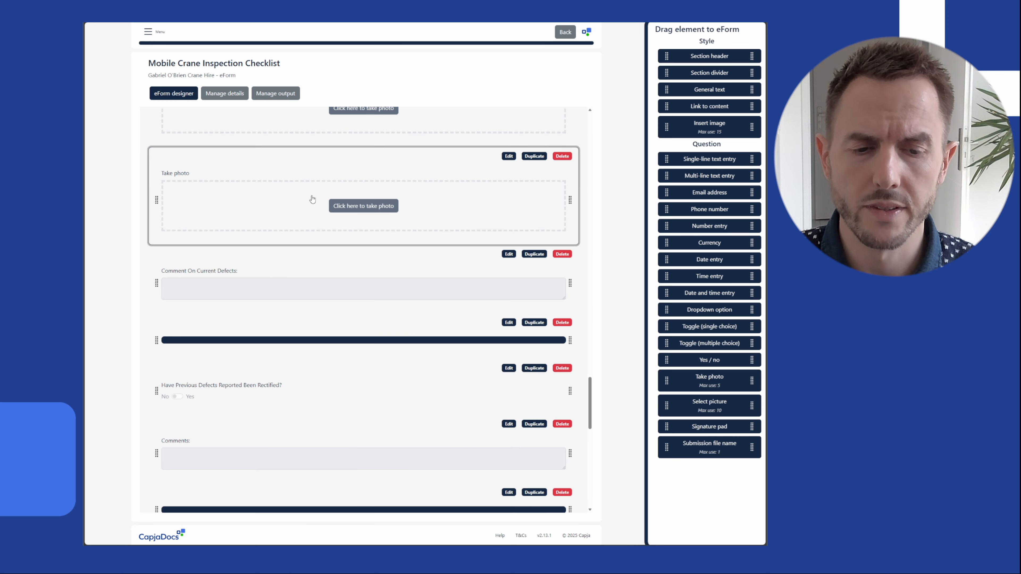
scroll(324, 194, up, 15)
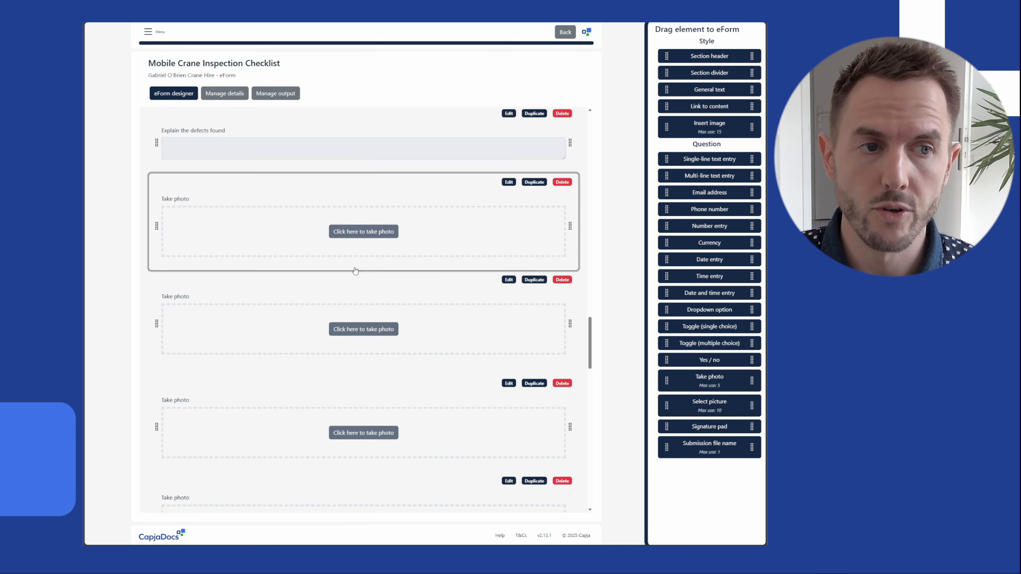
click(224, 94)
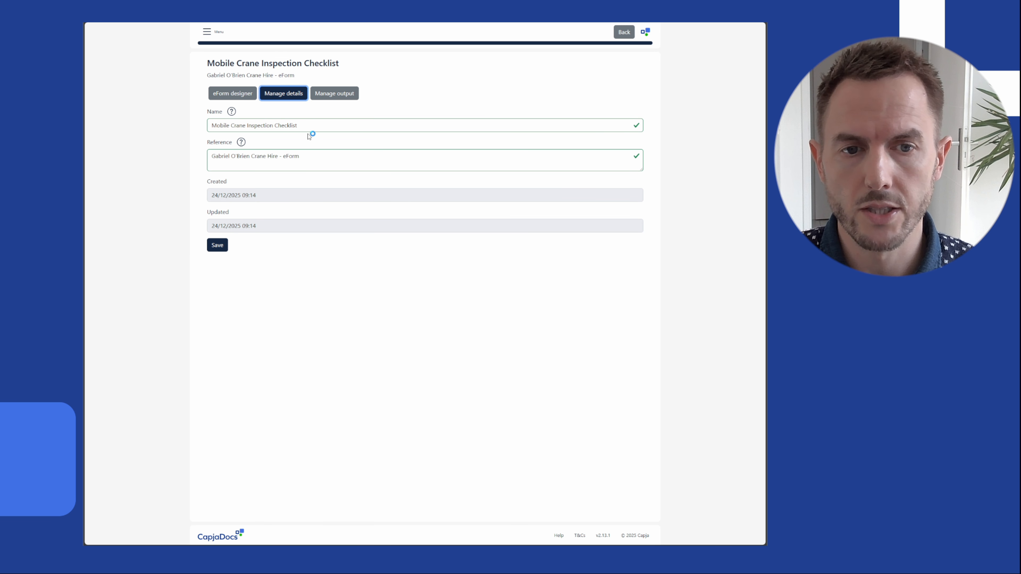
click(253, 124)
click(272, 154)
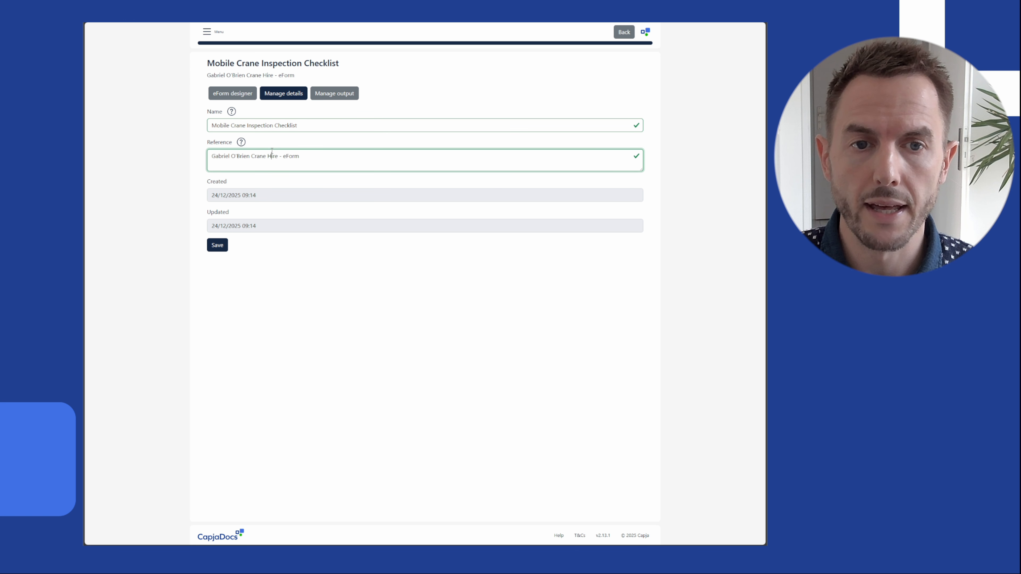
In the output settings, try a 1 week auto expiry for eForm submissions and switch it off again
click(334, 96)
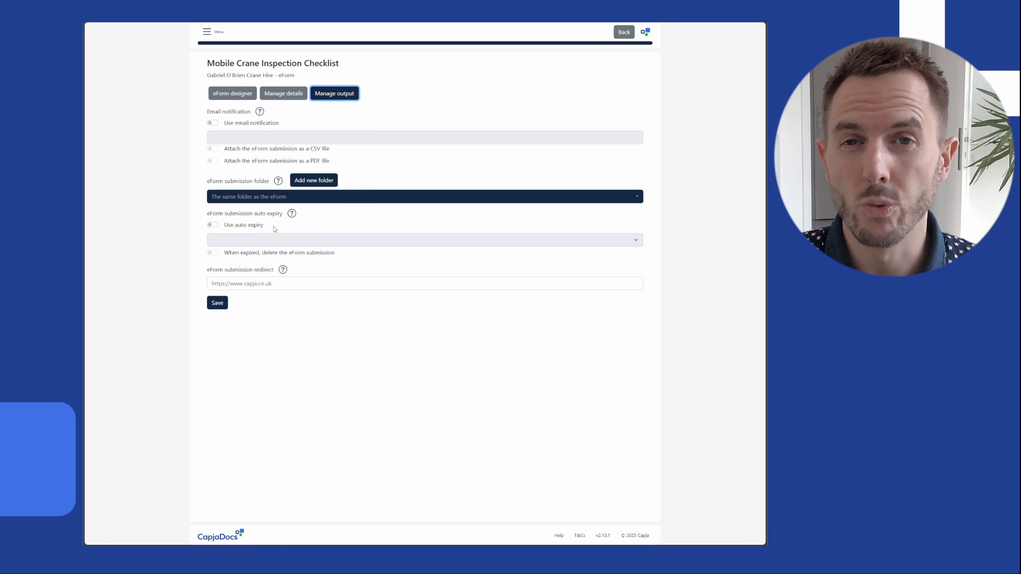
click(213, 225)
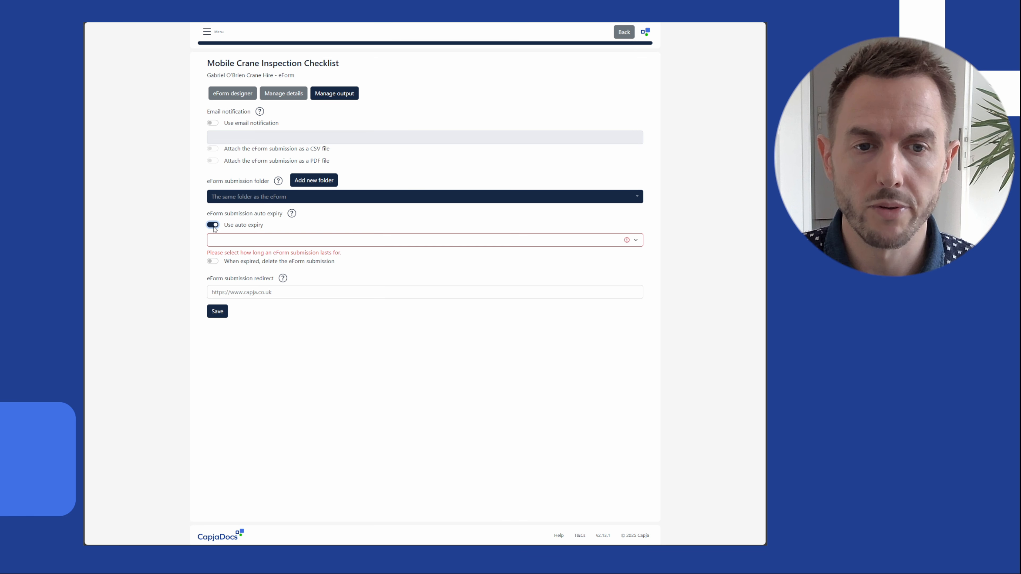
click(231, 241)
click(217, 326)
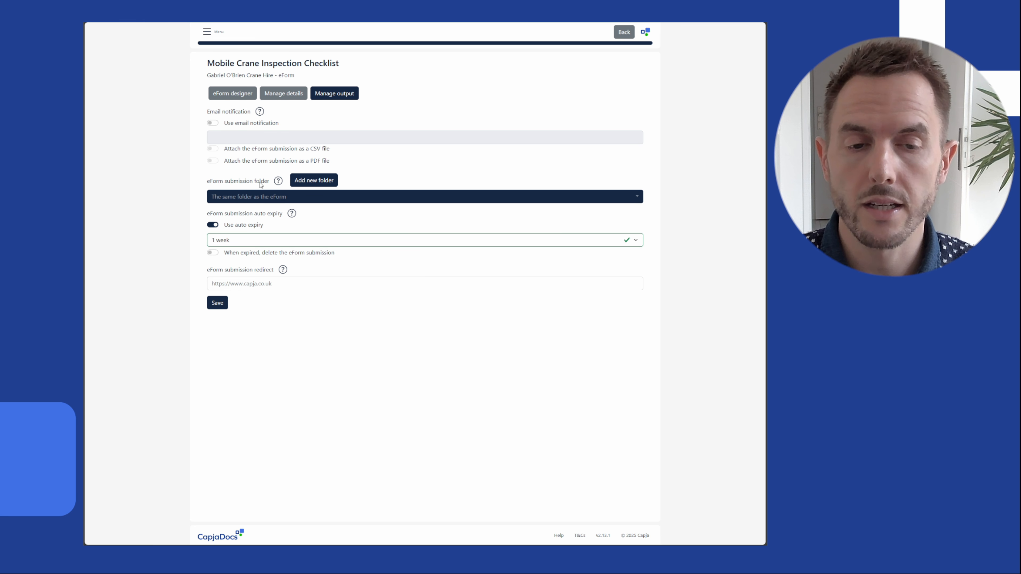
click(224, 245)
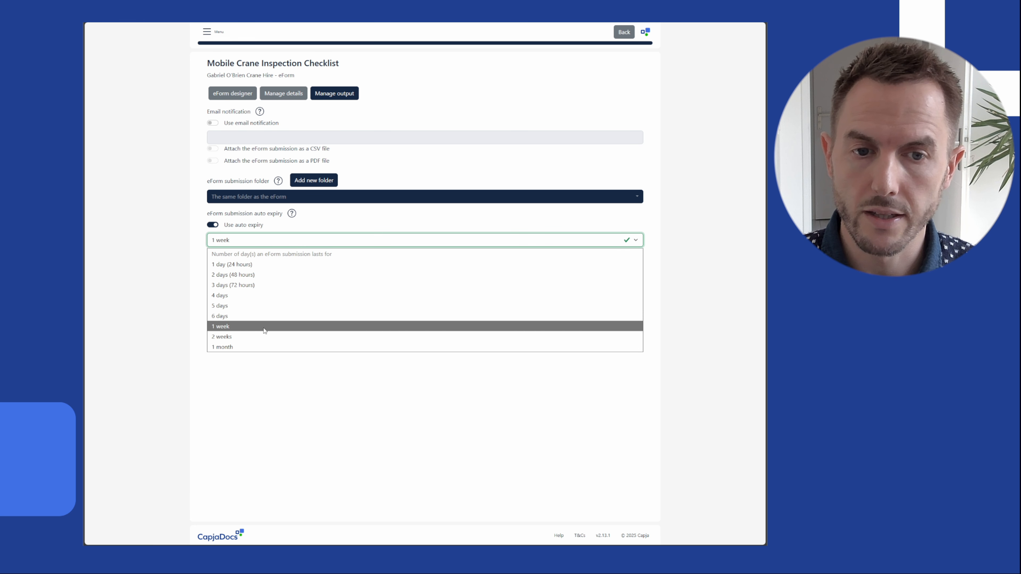
click(236, 326)
click(184, 255)
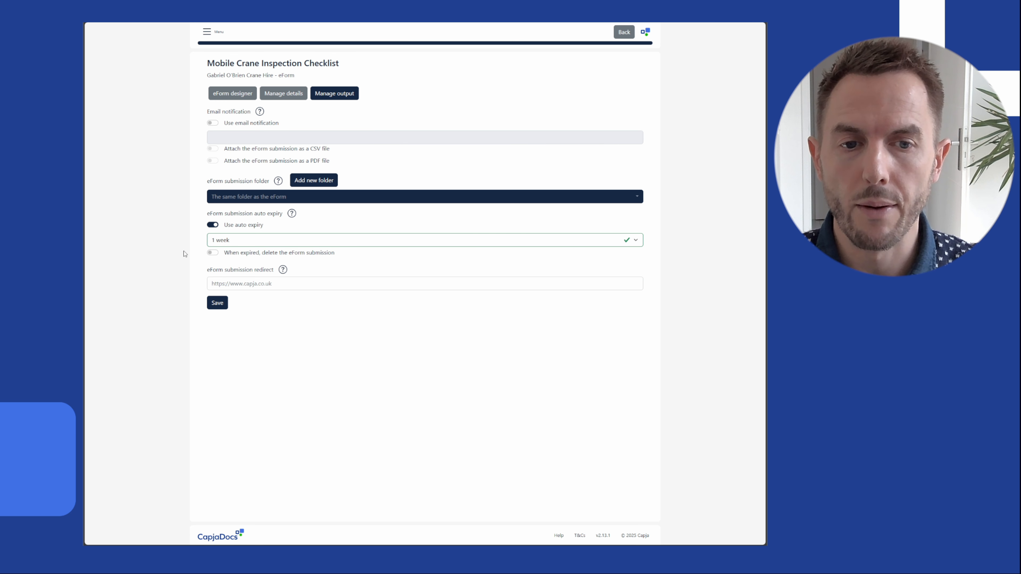
click(280, 237)
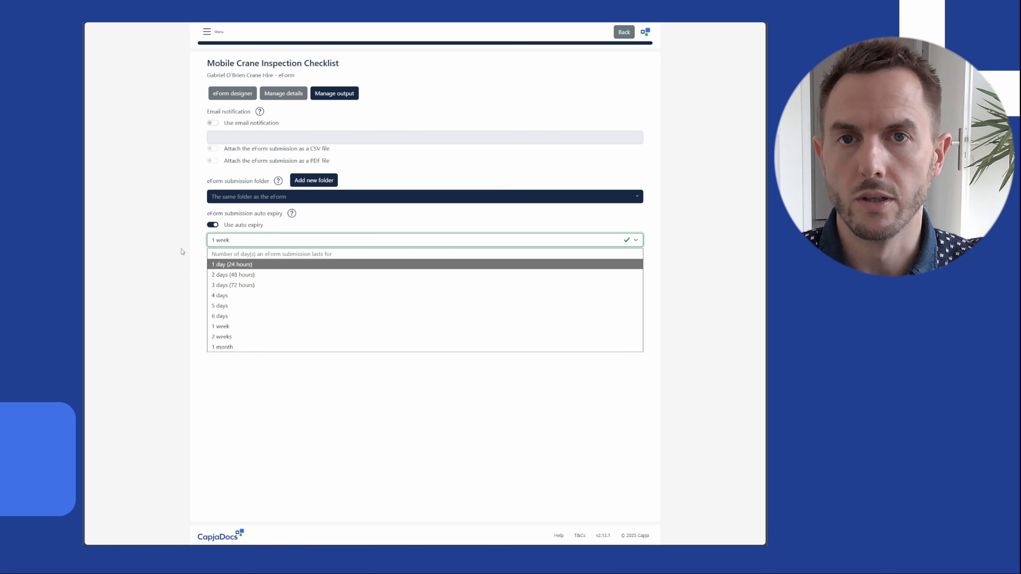
click(182, 252)
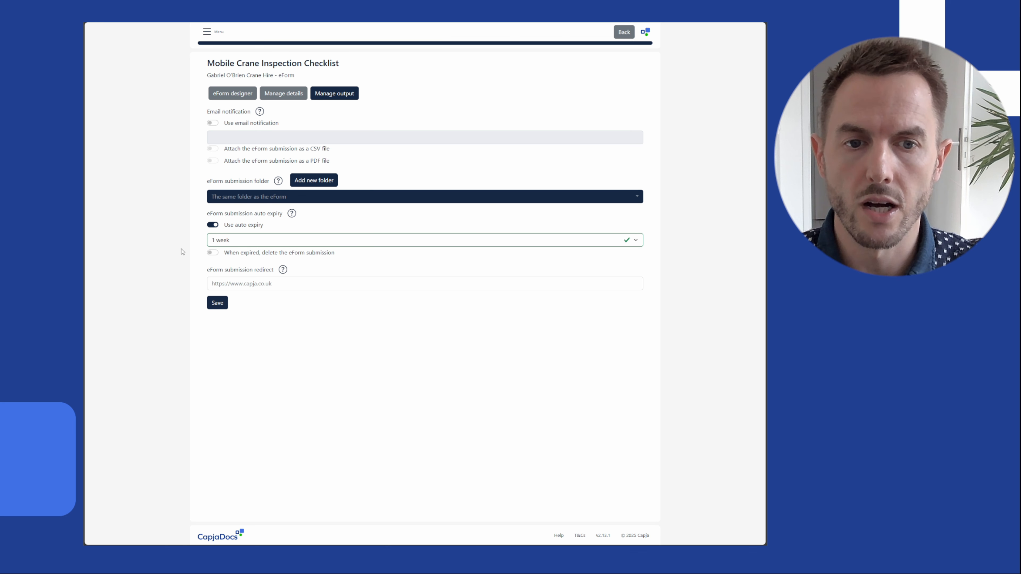
click(213, 226)
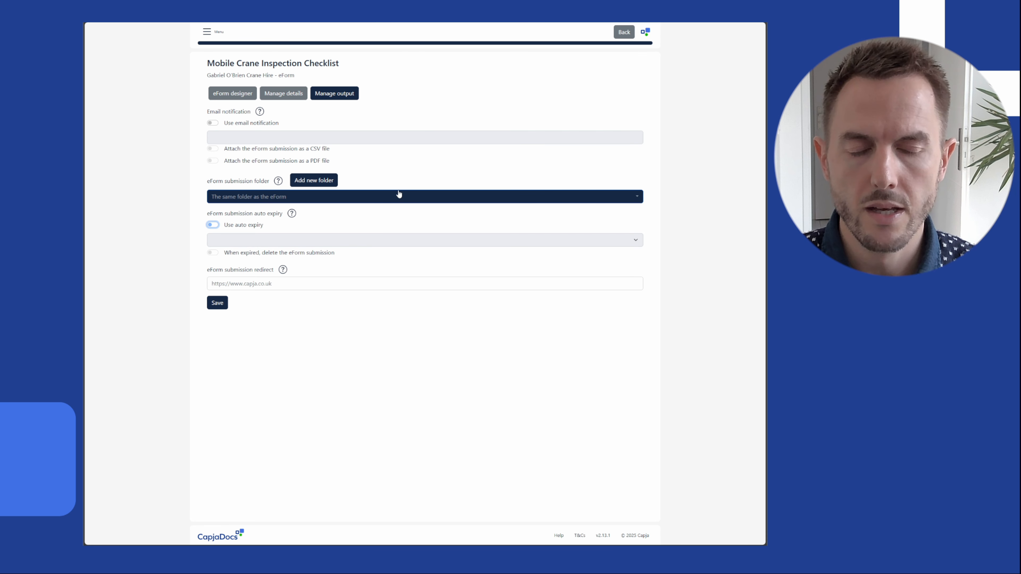
click(414, 179)
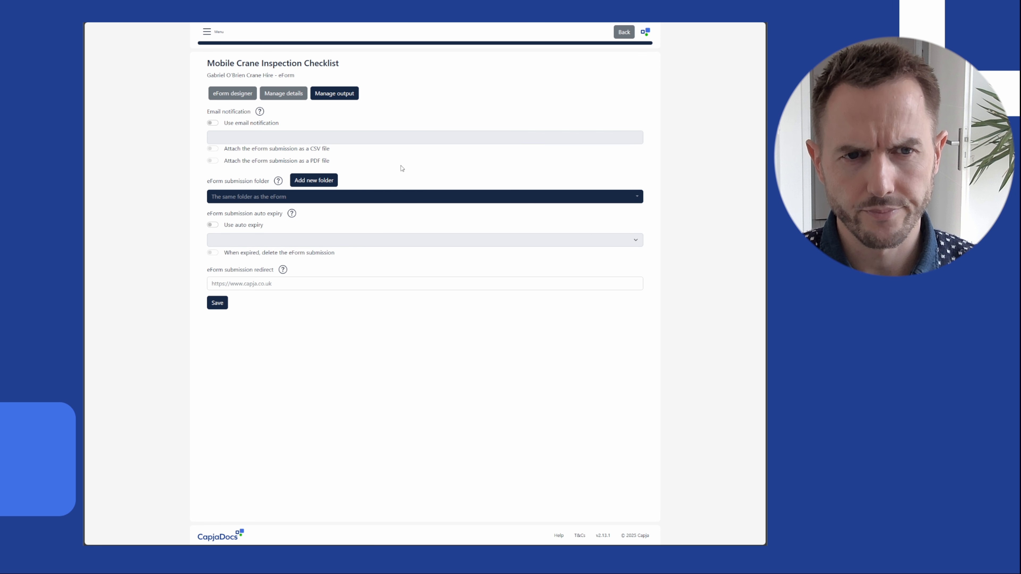
Below ASLI (RCI) Function & Accuracy, add a multiple-choice toggle with two extra options and duplicate it twice
click(241, 93)
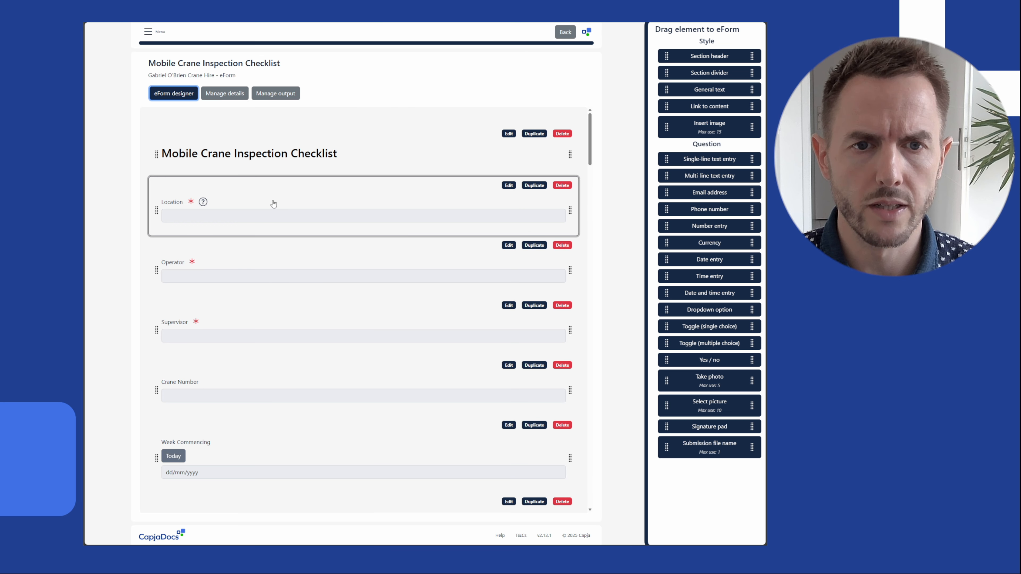
scroll(273, 204, down, 15)
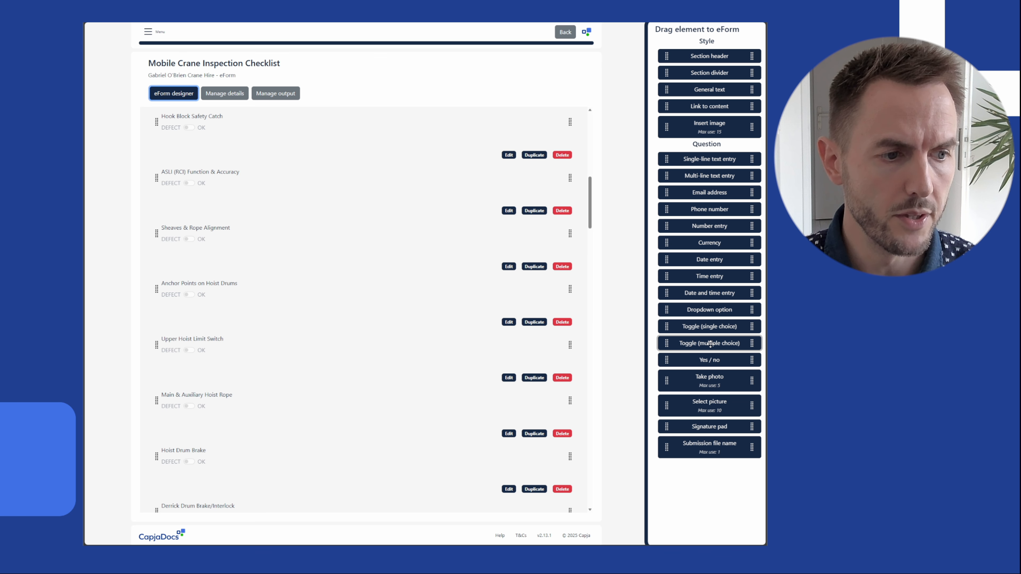
drag(712, 344, 258, 220)
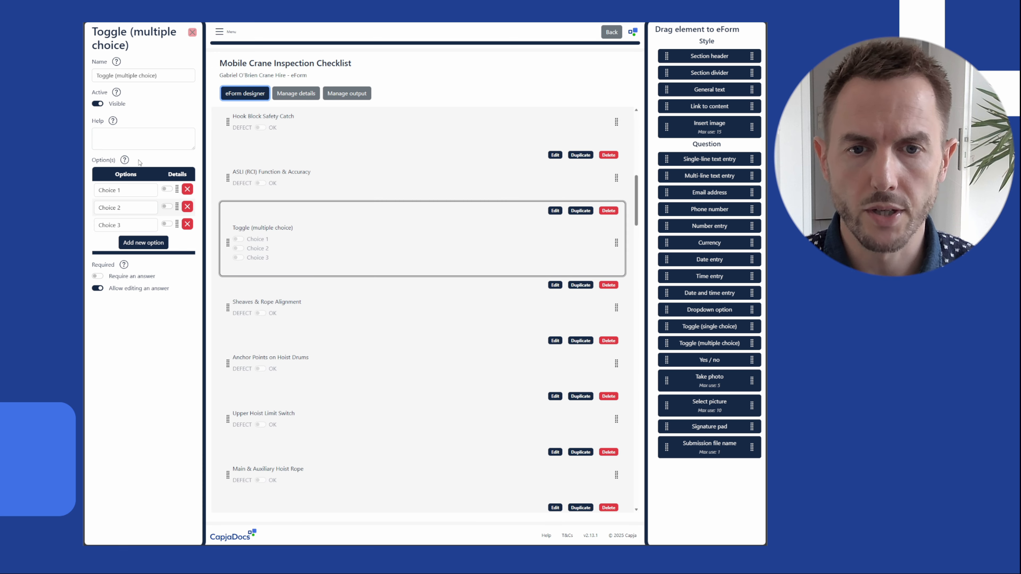
click(142, 242)
click(137, 260)
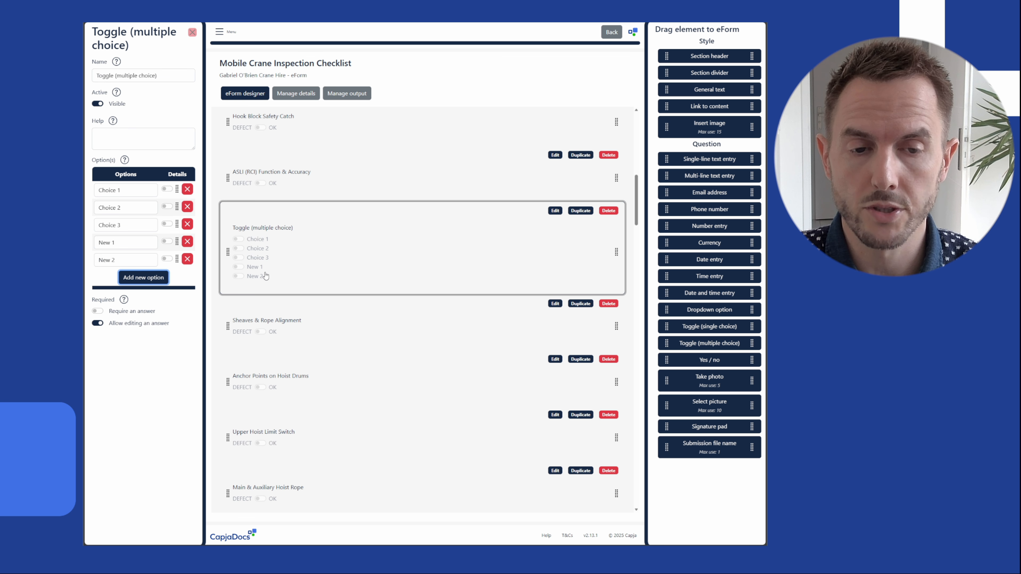
click(581, 210)
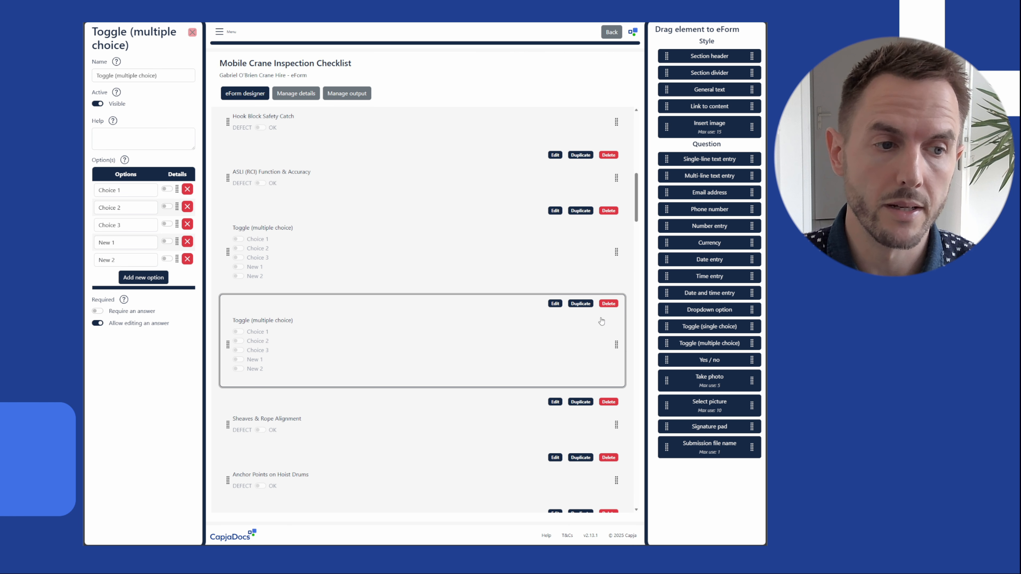
click(581, 304)
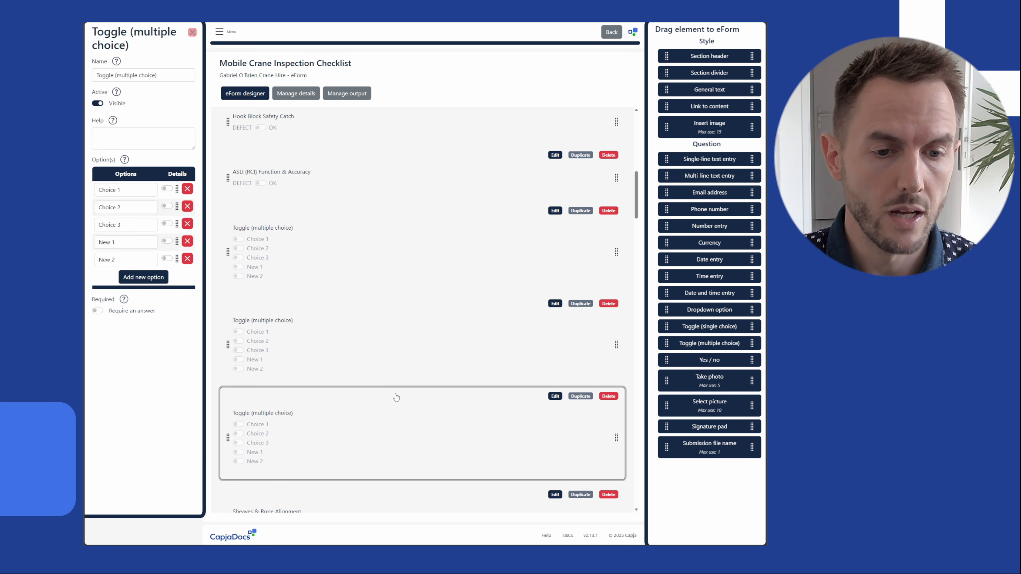
Delete all three multiple-choice toggles below ASLI (RCI) Function & Accuracy
click(608, 396)
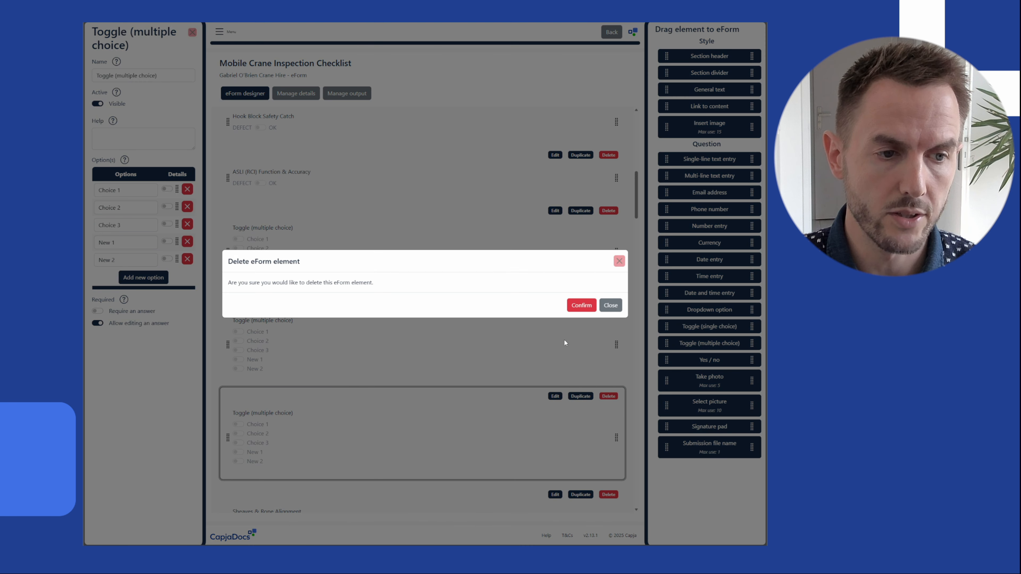
click(582, 305)
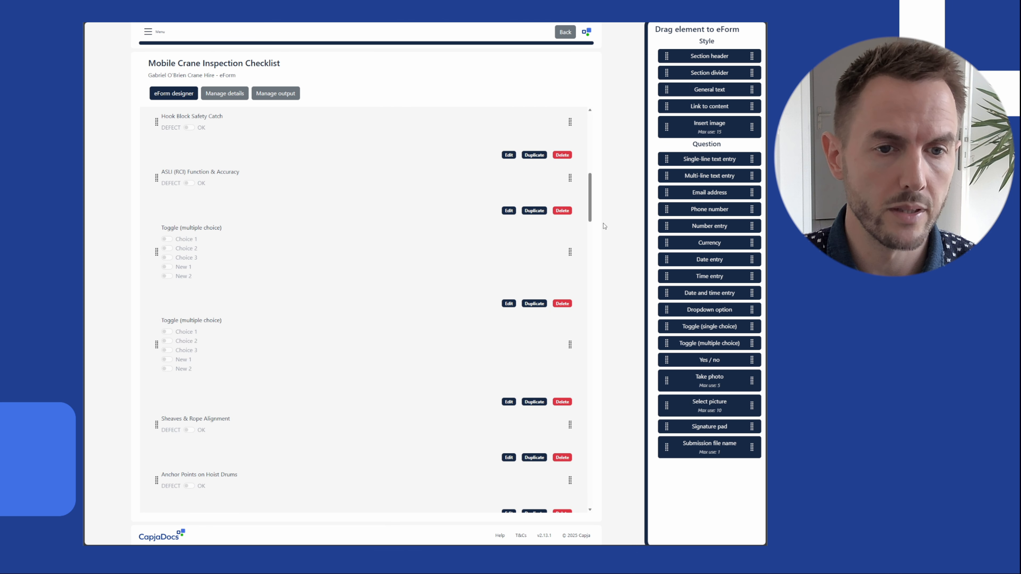
click(562, 210)
click(581, 302)
click(562, 309)
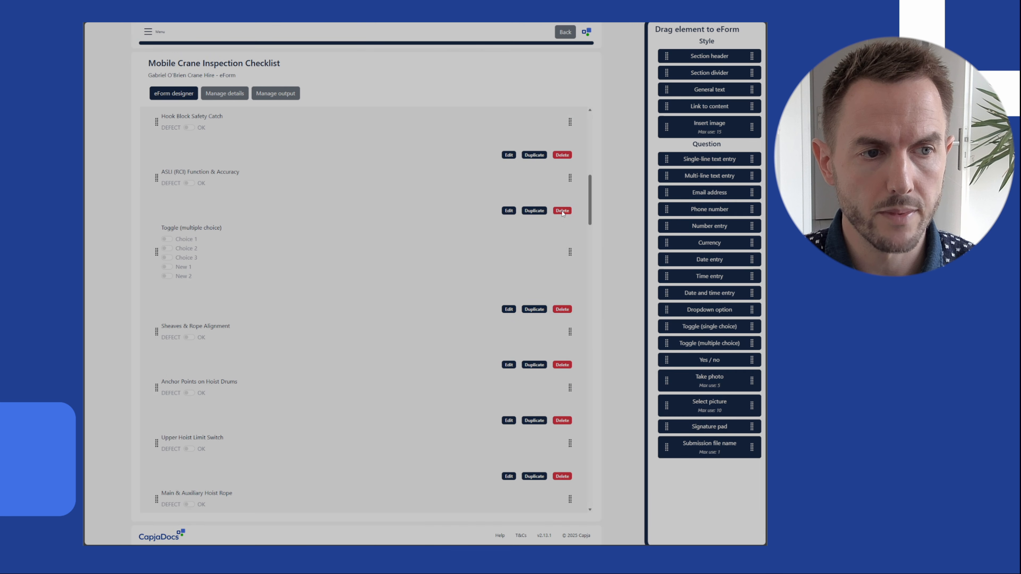
click(581, 302)
scroll(306, 226, up, 10)
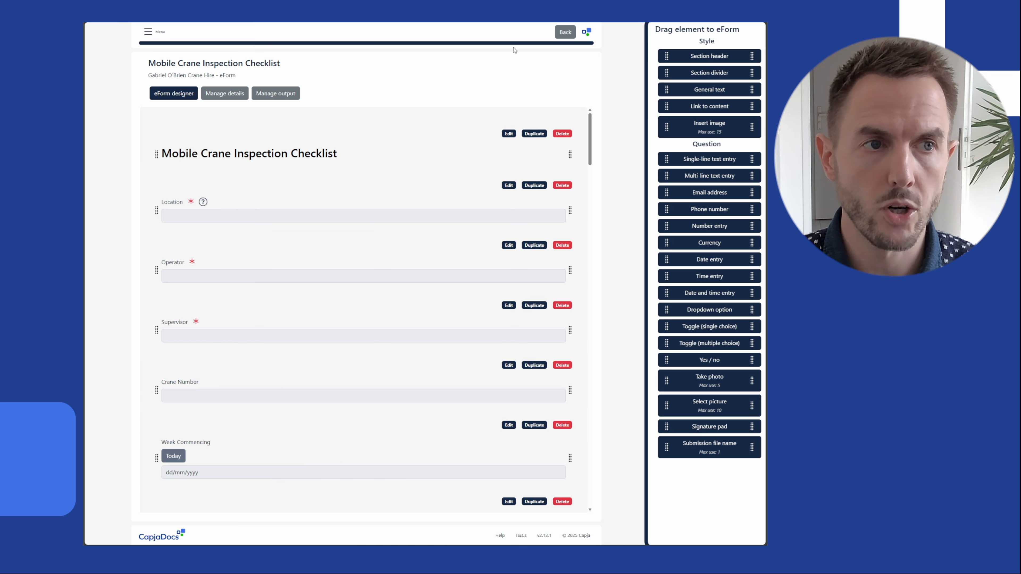
Return to the eForm template list and copy the Mobile Crane Inspection Checklist template
click(566, 32)
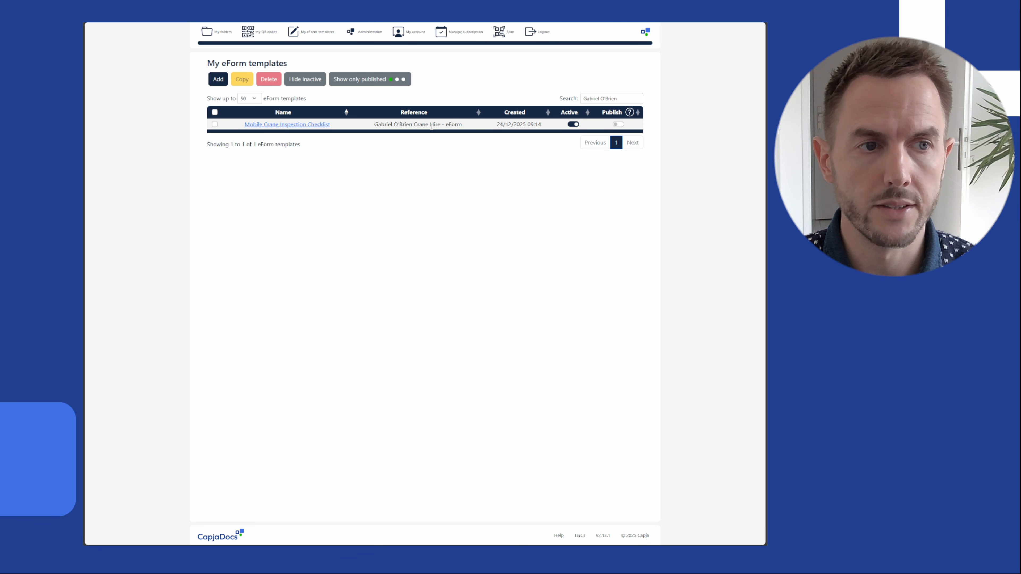
click(215, 125)
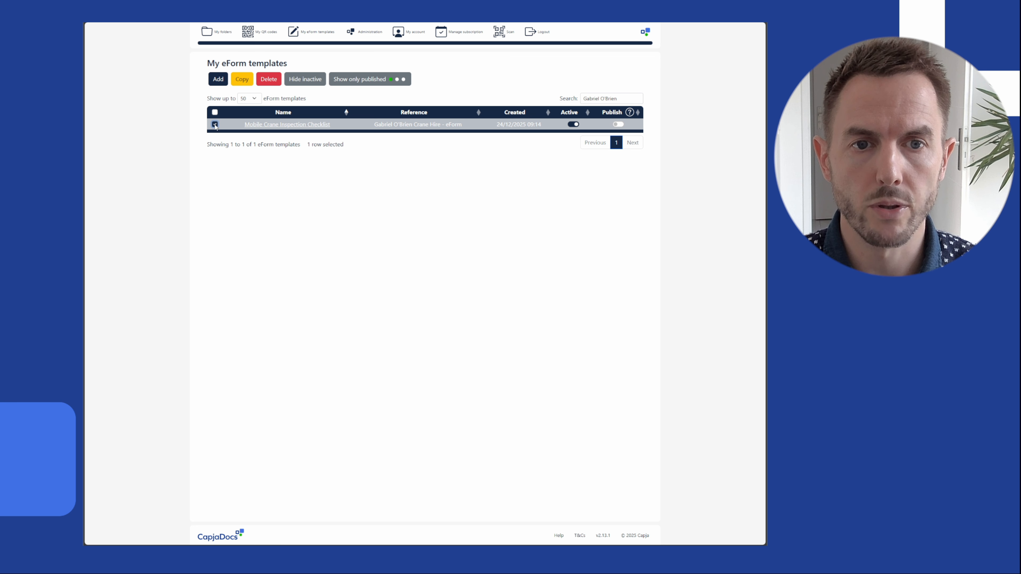
click(243, 80)
click(577, 304)
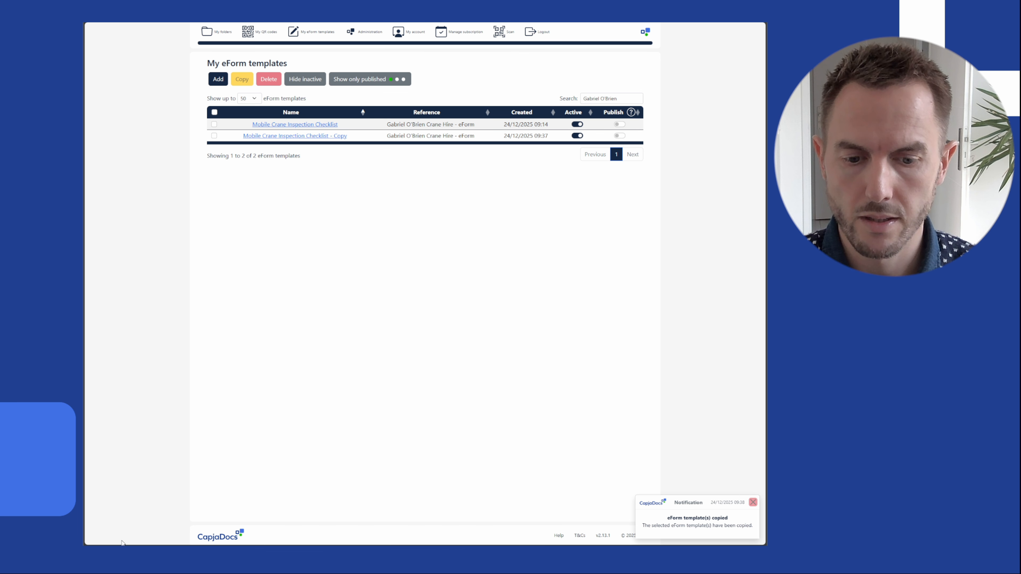
Rename the copied template as Crawler Crane Inspection Checklist in its details and save it
mouse_move(202, 552)
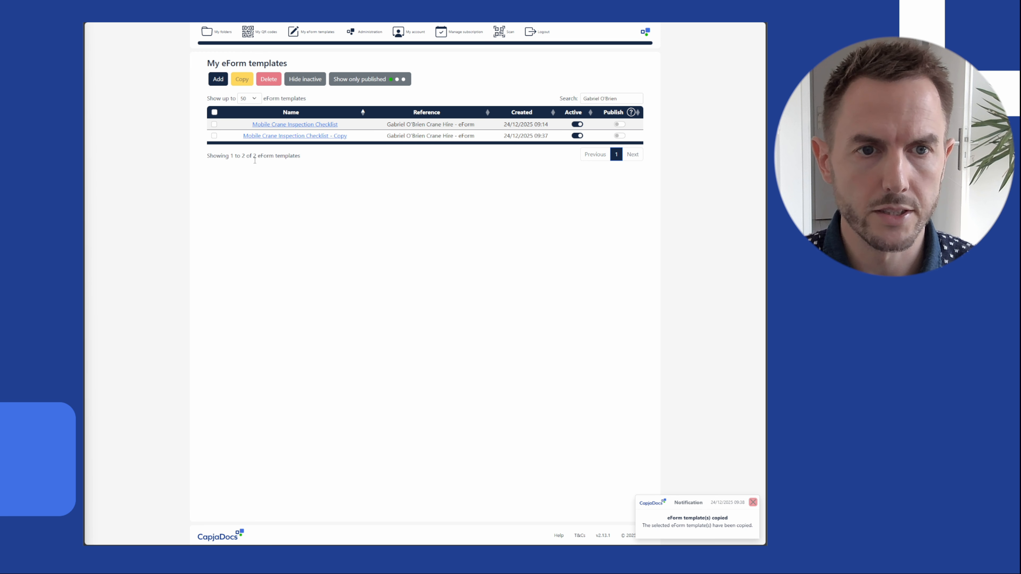
click(298, 136)
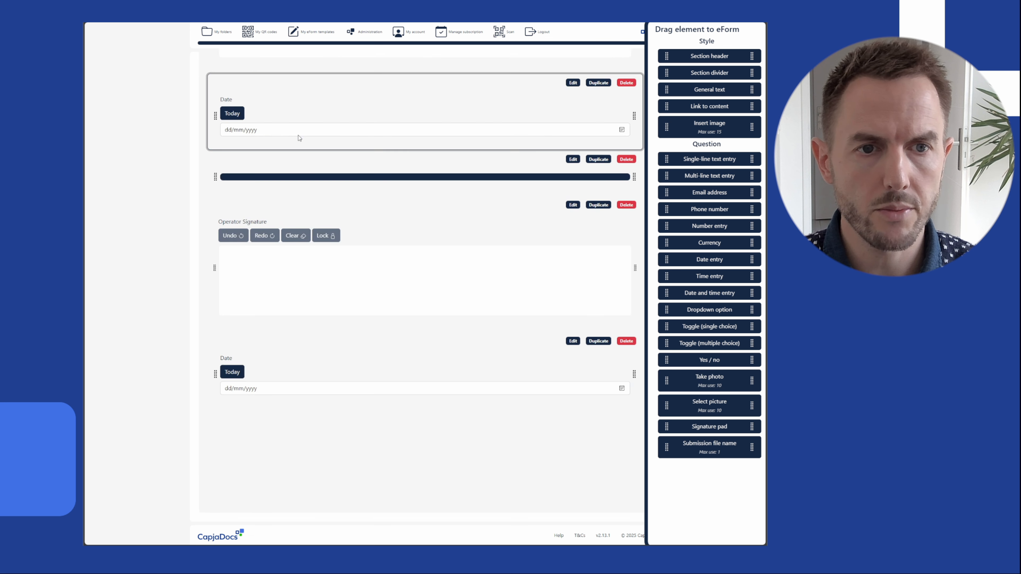
click(224, 93)
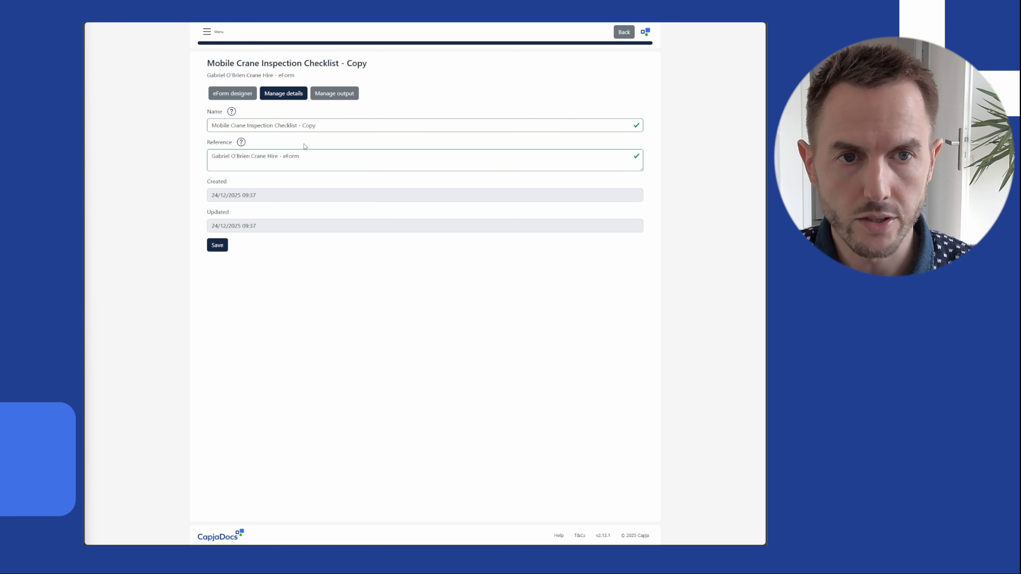
click(323, 124)
key(ctrl+a)
key(ctrl+v)
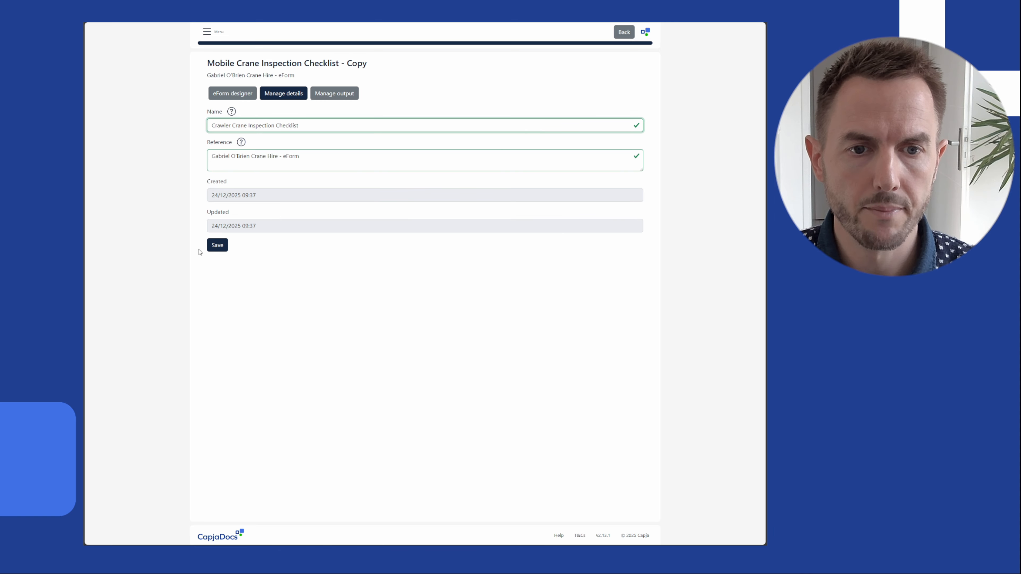
click(213, 248)
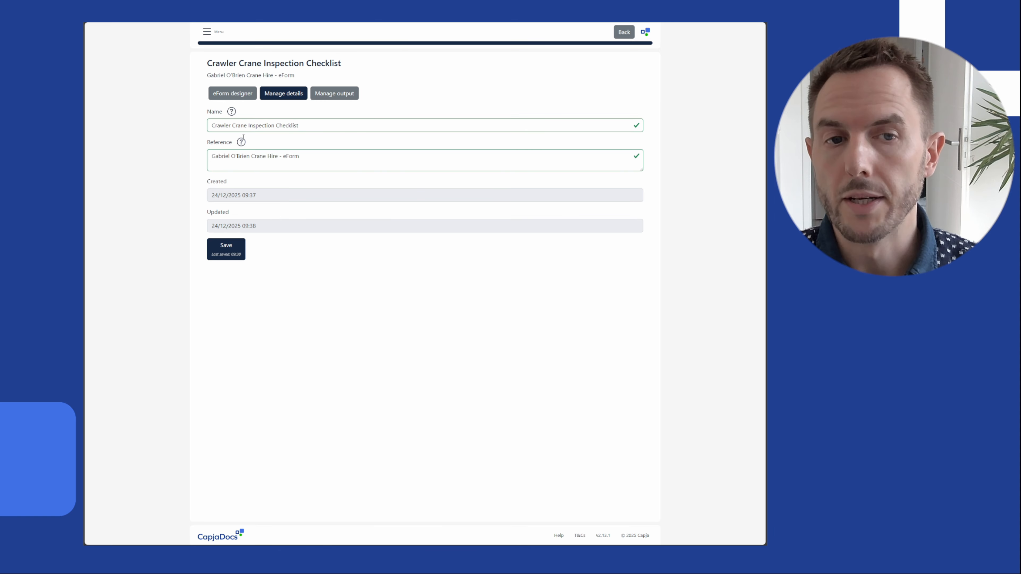
Check the copied eForm's output settings and change its section header to Crawler Crane Inspection Checklist
click(334, 94)
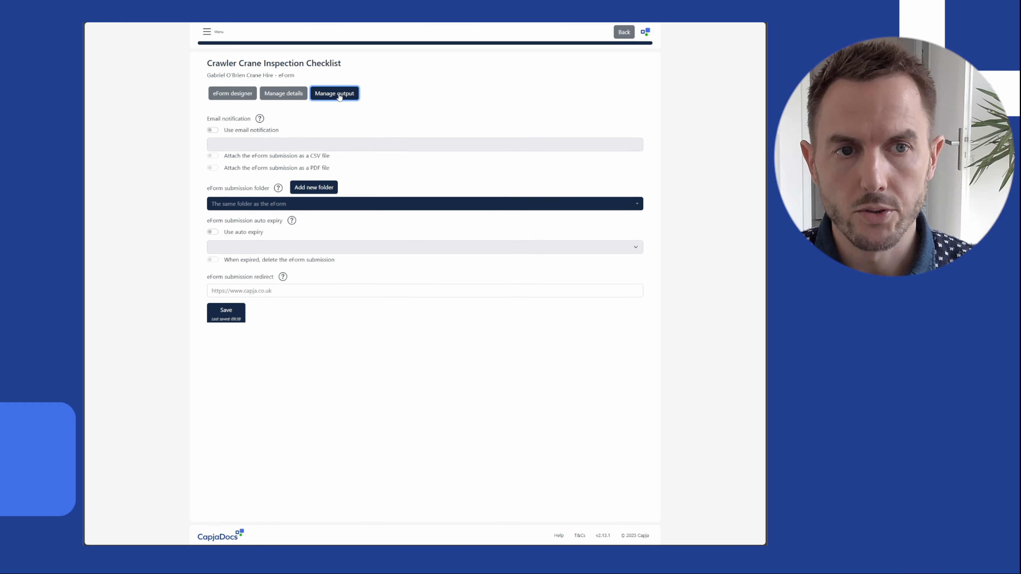
click(241, 94)
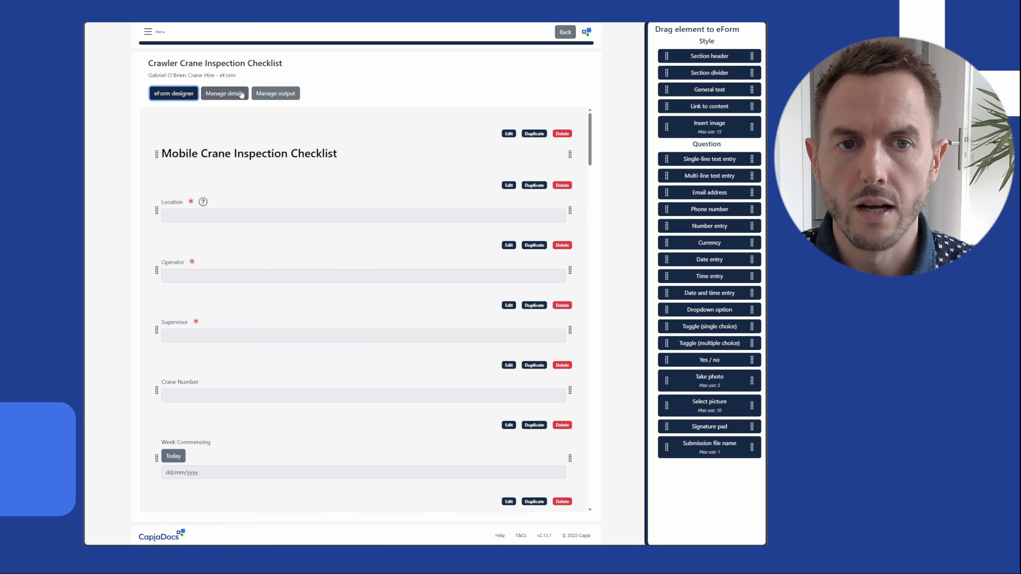
click(242, 158)
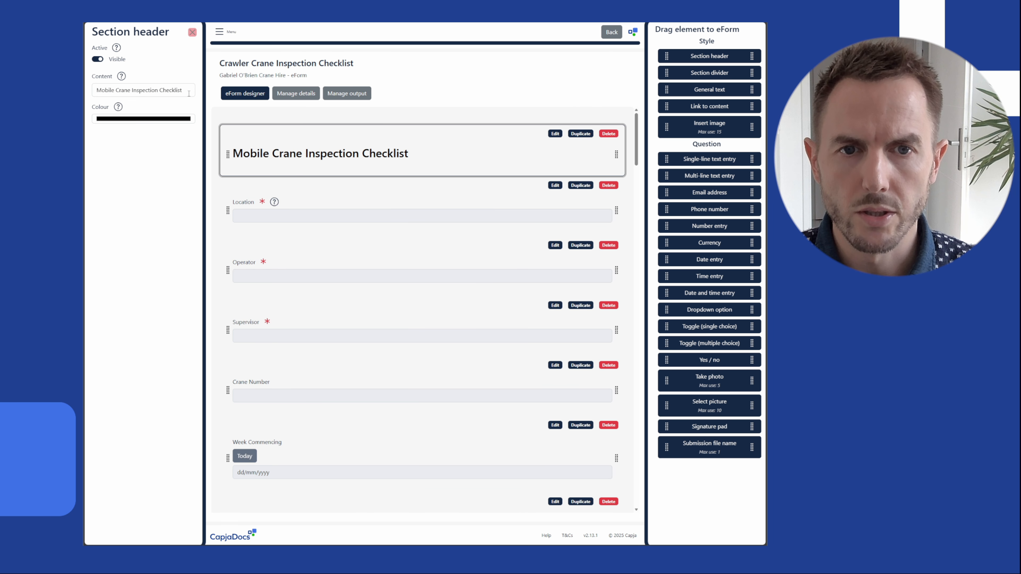
click(189, 93)
key(ctrl+a)
key(ctrl+v)
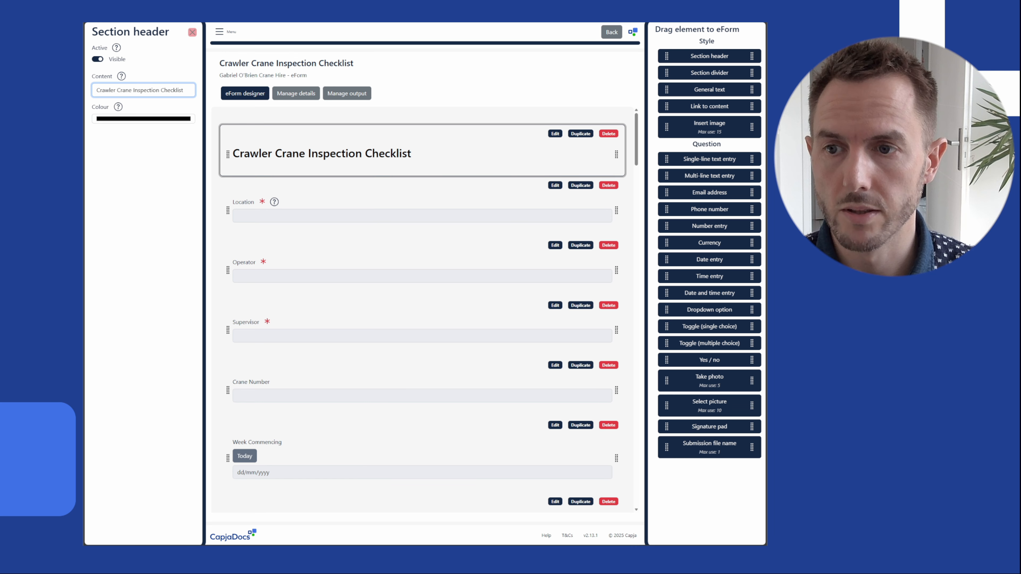
Rename the Location text entry as Contract Location
click(361, 202)
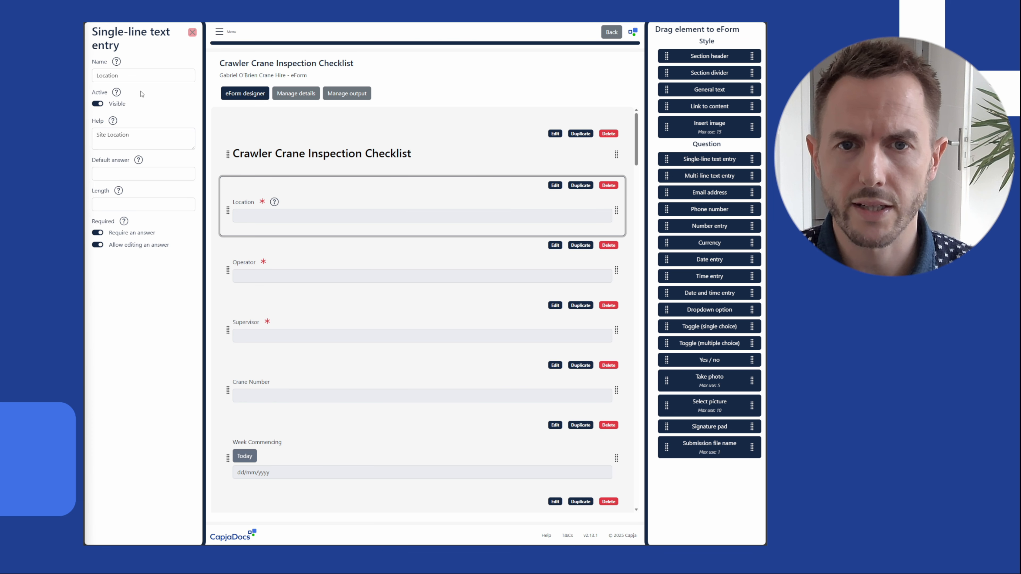
click(100, 75)
text(Contract)
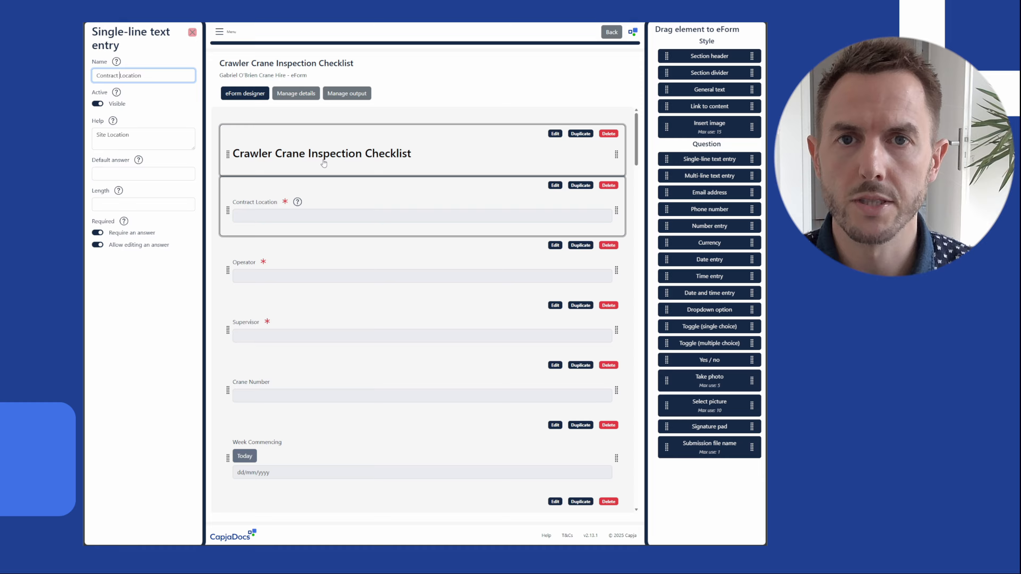
Add a Crane Hour Meter Reading number entry below Contract Location and a Crane Type single-line text entry below Week Ending, defaulting to Crawler
drag(709, 226, 422, 238)
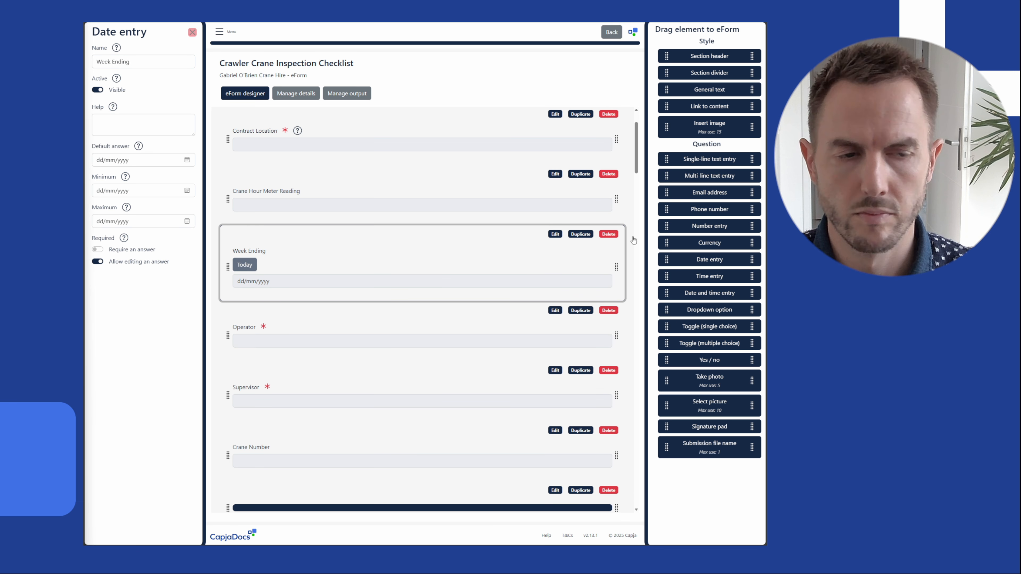
drag(710, 159, 422, 318)
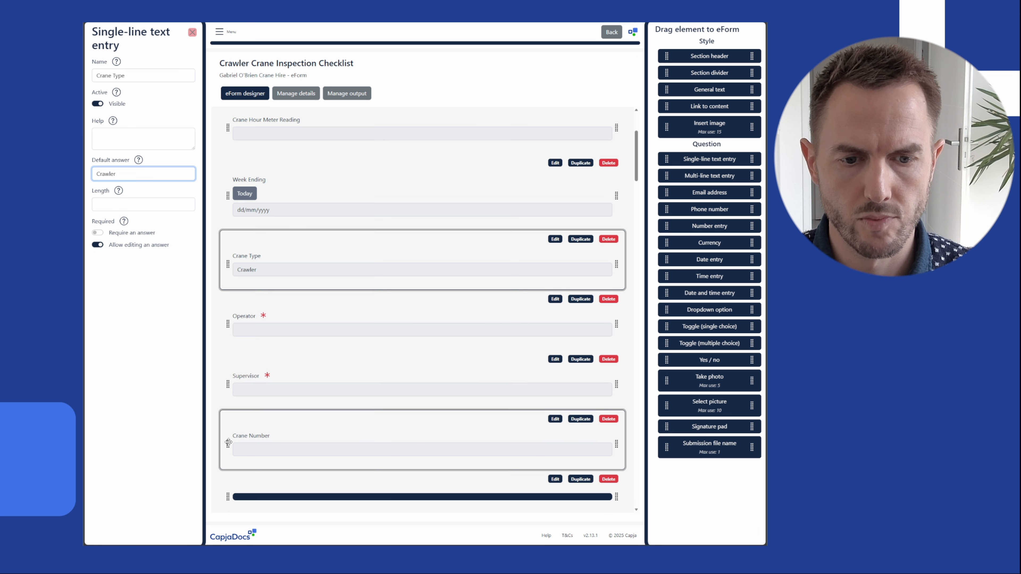
Move the Crane Number entry below Crane Type, rename it Fleet Number, and add a Jib Length (Meters) number entry beneath it
drag(227, 443, 229, 310)
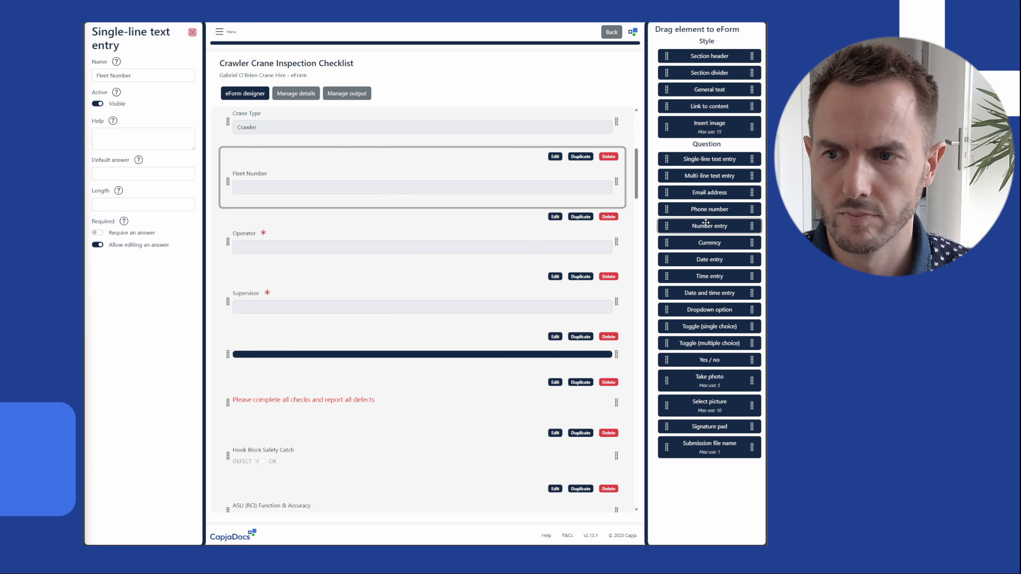
drag(709, 226, 422, 217)
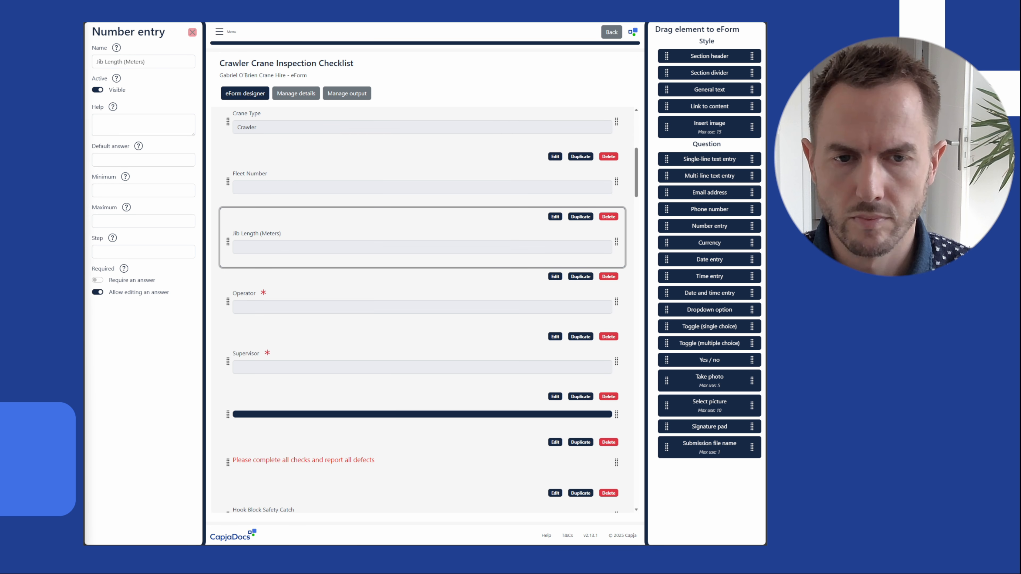
Add a Day of the week dropdown below Jib Length (Meters) with the options Monday, Tuesday and Wednesday
drag(710, 310, 353, 278)
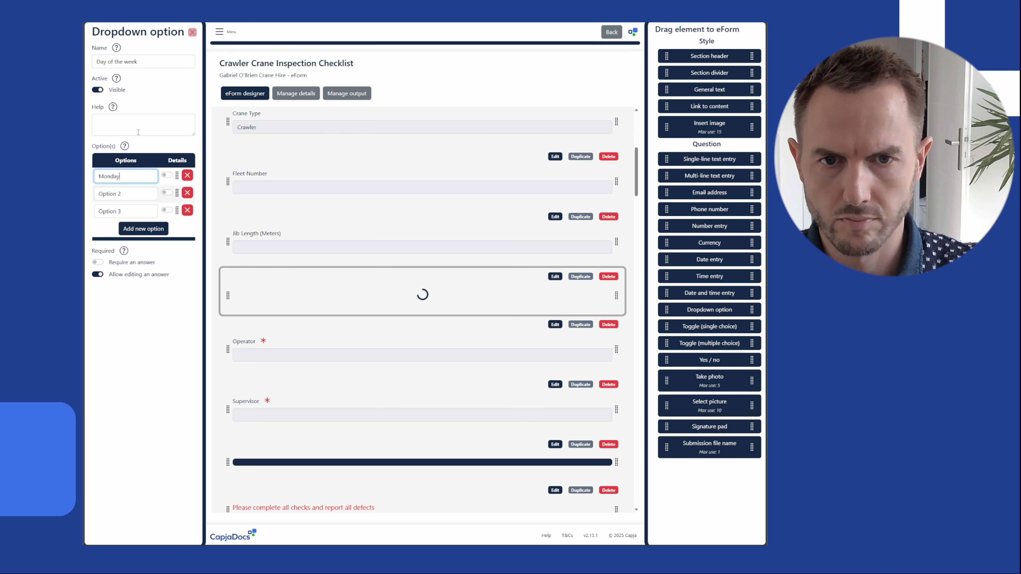
triple_click(141, 194)
text(Tuesday)
triple_click(141, 211)
text(Wednesday)
Add the options Thursday, Friday, Saturday and Sunday to the Day of the week dropdown
click(140, 229)
click(141, 246)
click(139, 264)
triple_click(139, 228)
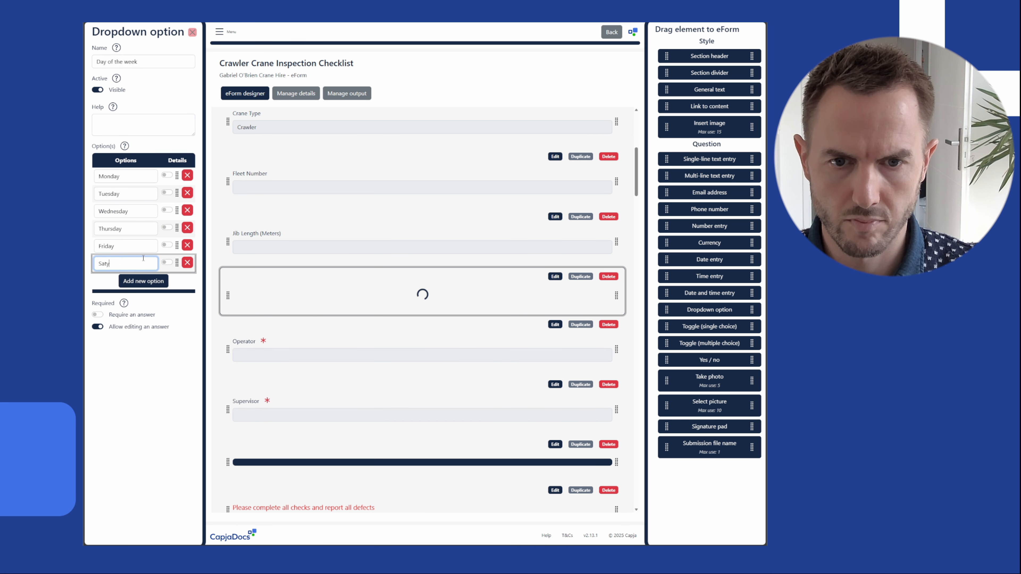
key(BackSpace)
text(urday)
click(144, 281)
click(143, 280)
text(Sunday)
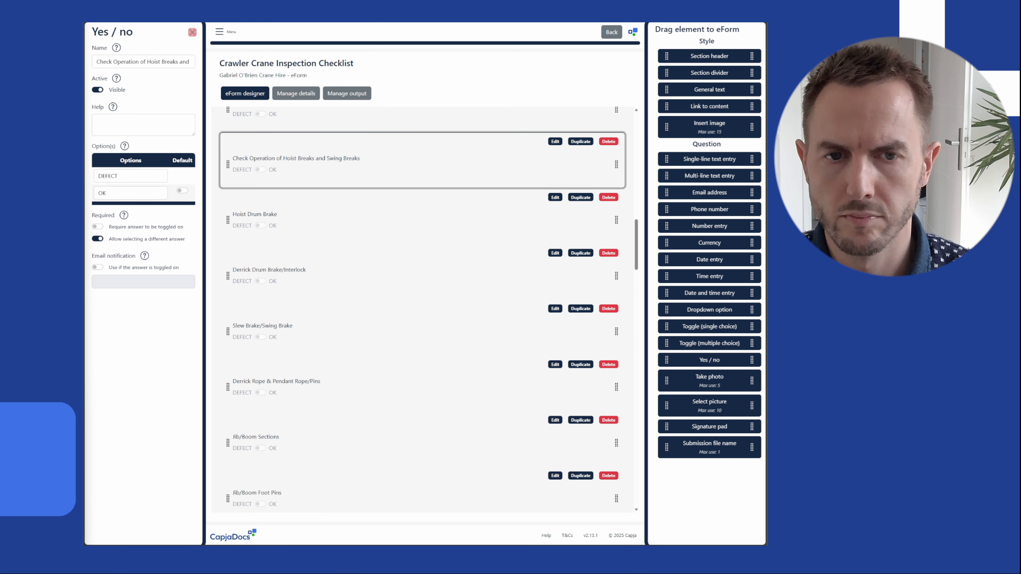
Rename the Hoist Drum Brake check as Check Auto Greaser and the Slew Brake/Swing Brake check as Check Aircraft Warning Light
click(555, 197)
triple_click(177, 62)
text(Check Auto Greaser)
click(555, 252)
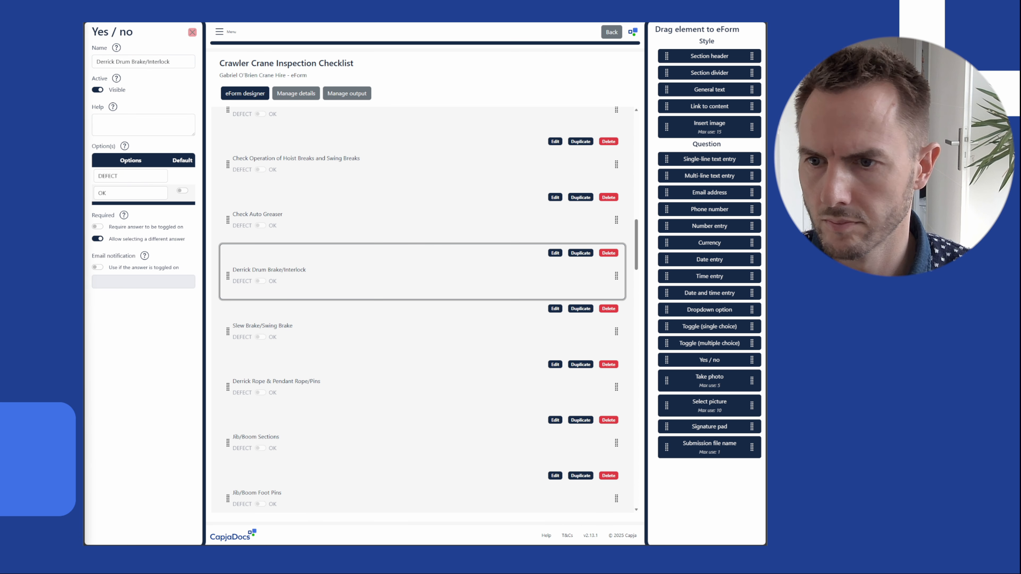
click(555, 309)
triple_click(176, 62)
text(Check Aircraft Warning Light)
Rename Derrick Rope & Pendant Rope/Pins as Check Operation of Swing Pin Lock (If Fitted) and Jib/Boom Sections as Check Hydraulic Oil Level, and Look for Contamination
click(555, 364)
triple_click(177, 62)
text(Check Operation of Swing Lock (If Fitted))
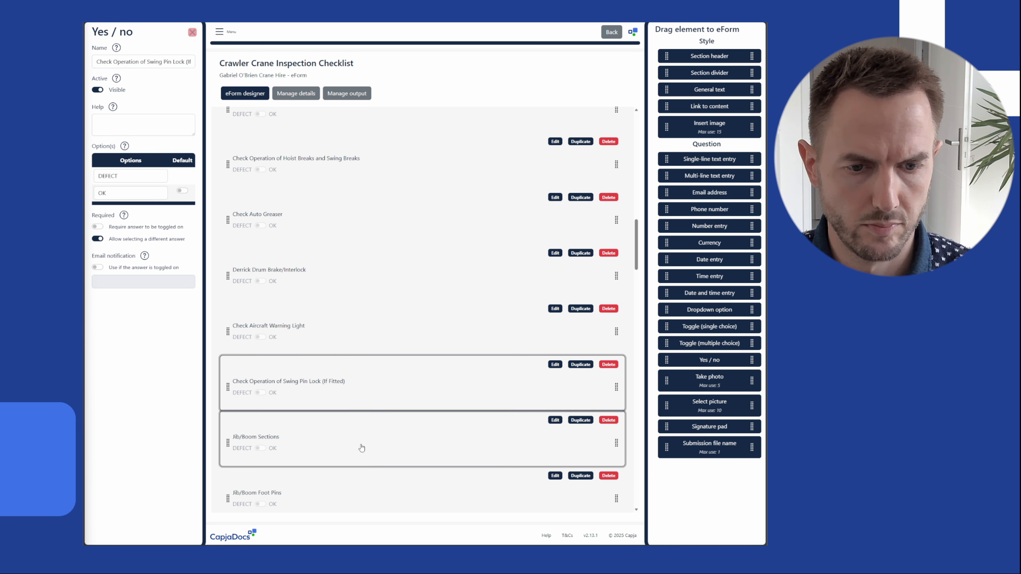
click(360, 450)
triple_click(176, 62)
text(Check Hydraulic Oil Level, and Look for Contamination)
Rename the two checks above Fly Jib Assembly as Check for Correct Codes in ASLI Display and Run Check Procedure on ASLI (Note Any Error Codes)
scroll(364, 403, down, 9)
click(366, 143)
text(Check for Correct Codes in ASLI Display)
click(367, 200)
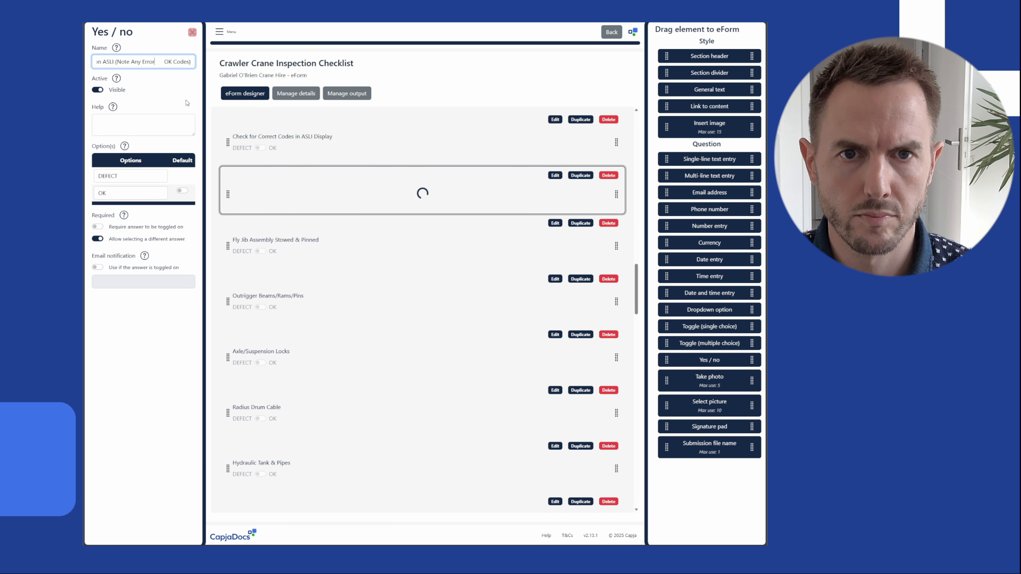
triple_click(177, 62)
text(Run Check Procedure on ASLI (Note Any Error Codes))
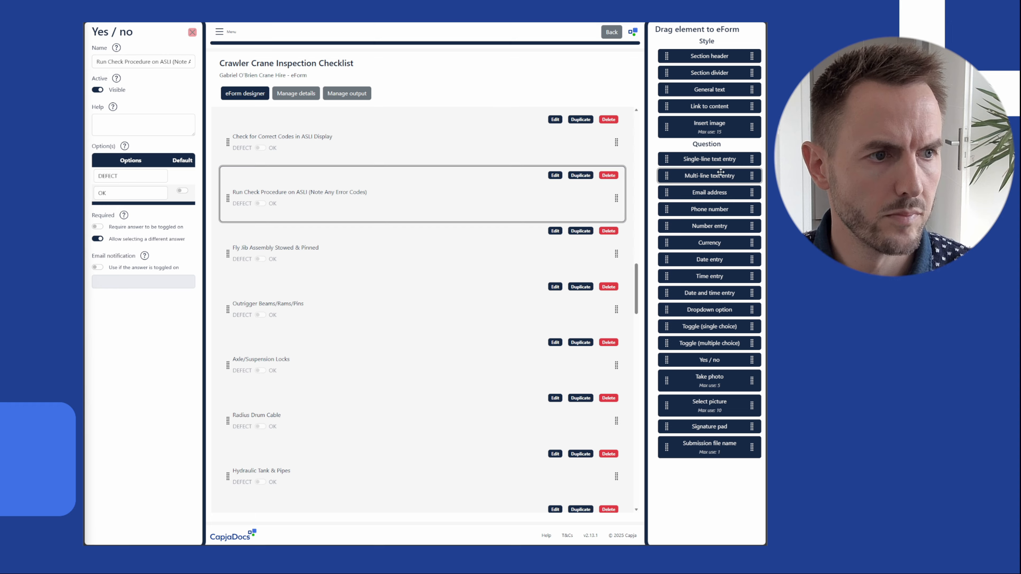
Add a multi-line text entry named Error Codes: below the Run Check Procedure on ASLI check
drag(720, 175, 426, 225)
triple_click(177, 63)
text(Error Codes:)
Rename Fly Jib Assembly Stowed & Pinned as Check Proper Function of Overhoist Switches and Outrigger Beams/Rams/Pins as Check Function of Boom Limit Switch
click(367, 315)
triple_click(150, 61)
text(Check Proper Function of Overhoist Switches)
click(366, 372)
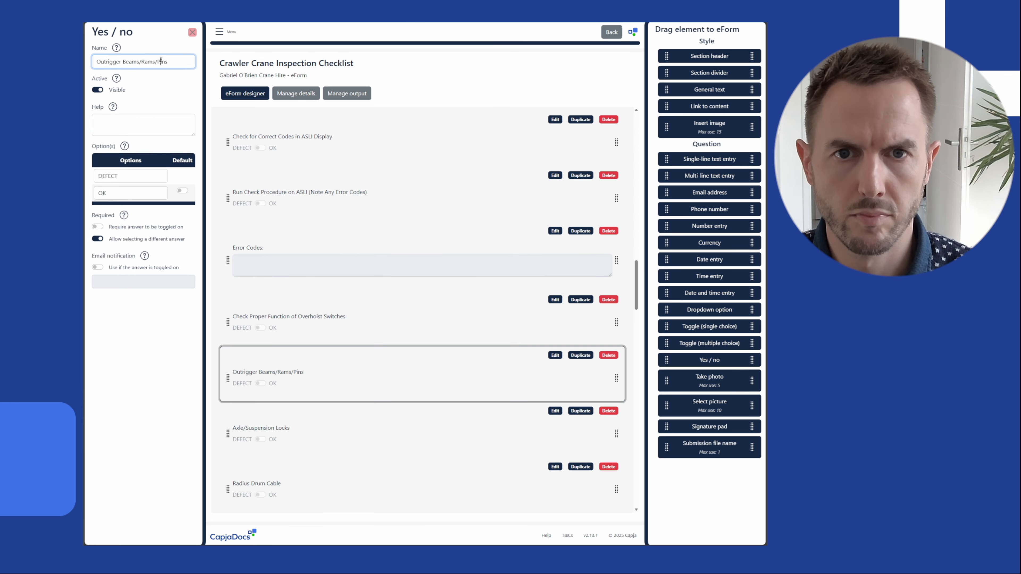
triple_click(176, 62)
text(Check Function of Boom Limit Switch)
Rename Axle/Suspension Locks as Check Fuel Tank Level (Top Up Where Required) and Radius Drum Cable as Check Engine Oil Level (Top Up Where Required)
click(365, 427)
triple_click(177, 62)
text(Check Fuel Tank Level (Top Up Where Required))
scroll(405, 401, down, 6)
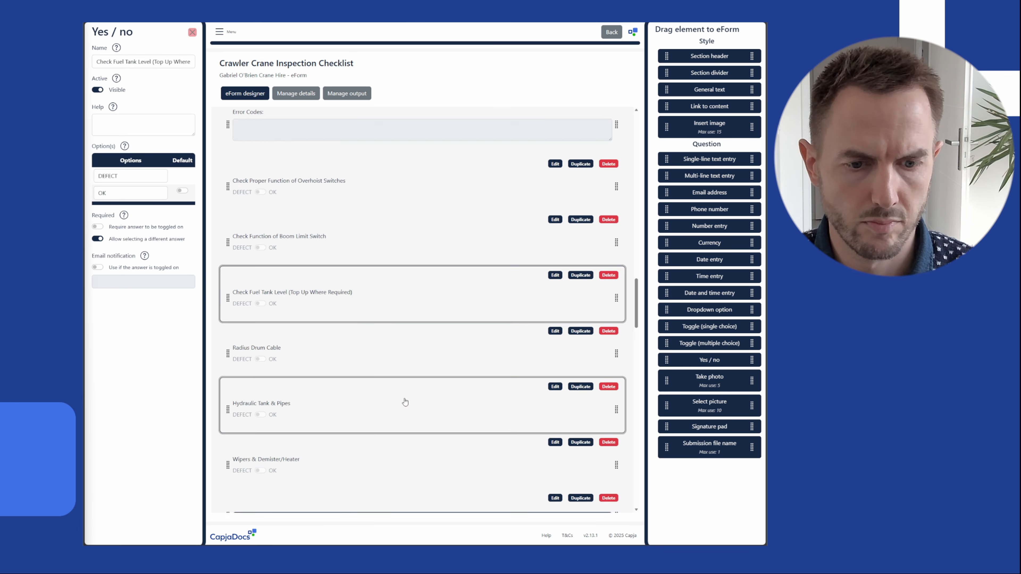
click(354, 201)
triple_click(177, 62)
text(Check Engine Oil Level (Top Up Where Required))
Rename Hydraulic Tank & Pipes as Check Engine Coolant Level (Top Up Where Required and Wipers & Demister/Heater as Ref 15,16,17 Check for Leaks
click(317, 261)
triple_click(177, 62)
text(Check Engine Coolant Level (Top Up Where Required))
click(165, 85)
click(366, 309)
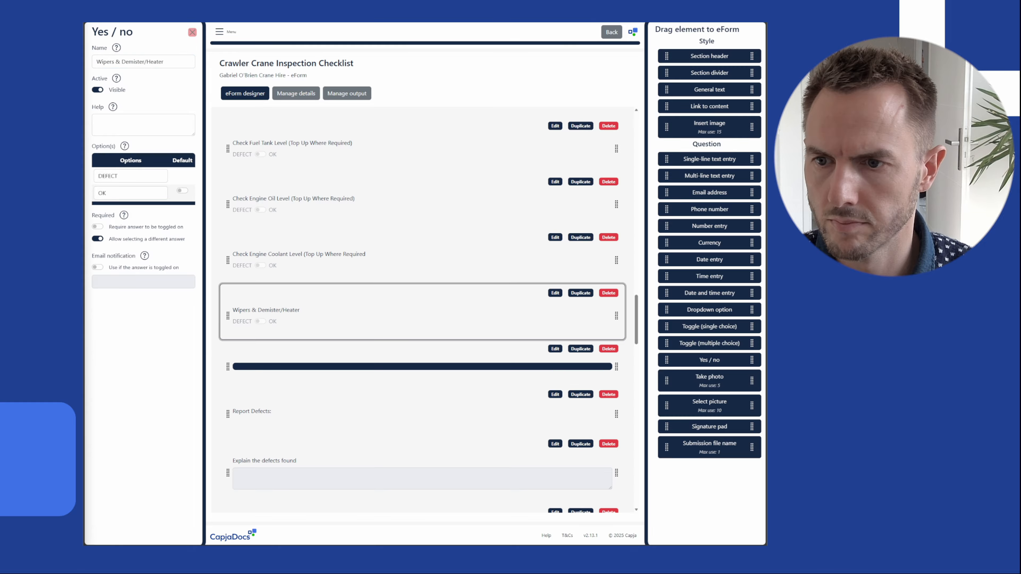
triple_click(177, 62)
text(Ref 15,16,17 Check for Leaks)
Duplicate the leaks check twice, naming the copies Check for Hydraulic Oil Leaks and Visually Inspect Hydraulic Hoses for Damage
click(580, 293)
triple_click(173, 61)
text(Check for Hydraulic Oil Leaks)
click(580, 349)
scroll(422, 321, down, 5)
triple_click(177, 62)
text(Visually Inspect Hydraulic Hoses for Damage)
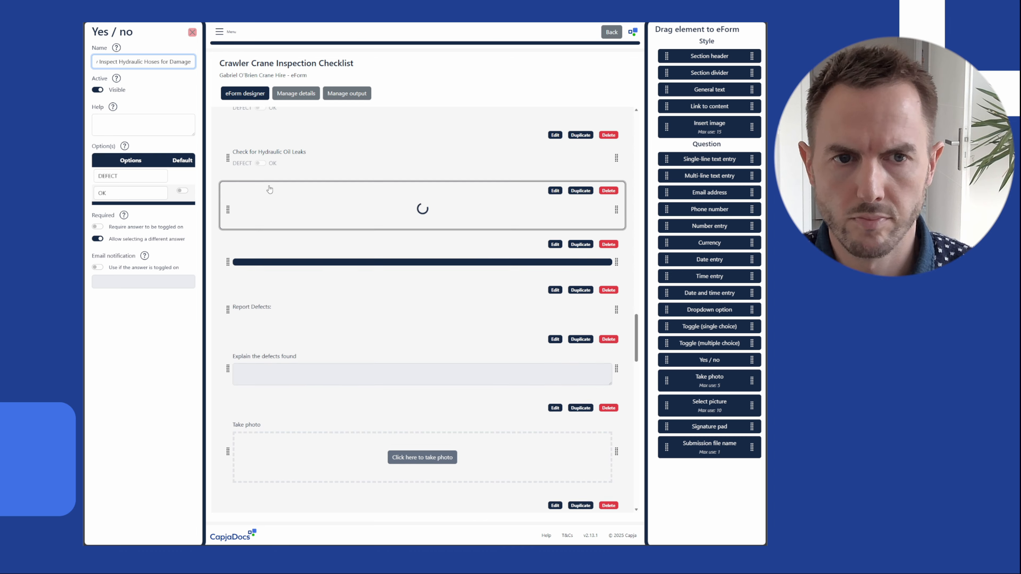
Duplicate the hydraulic hoses check and name the copy Crane Boom, Fly Jib, A Frame (Check Pins and Locks)
click(580, 191)
triple_click(179, 62)
key(ctrl+v)
click(176, 62)
key(BackSpace)
key(BackSpace)
key(BackSpace)
key(BackSpace)
key(BackSpace)
key(BackSpace)
key(BackSpace)
key(BackSpace)
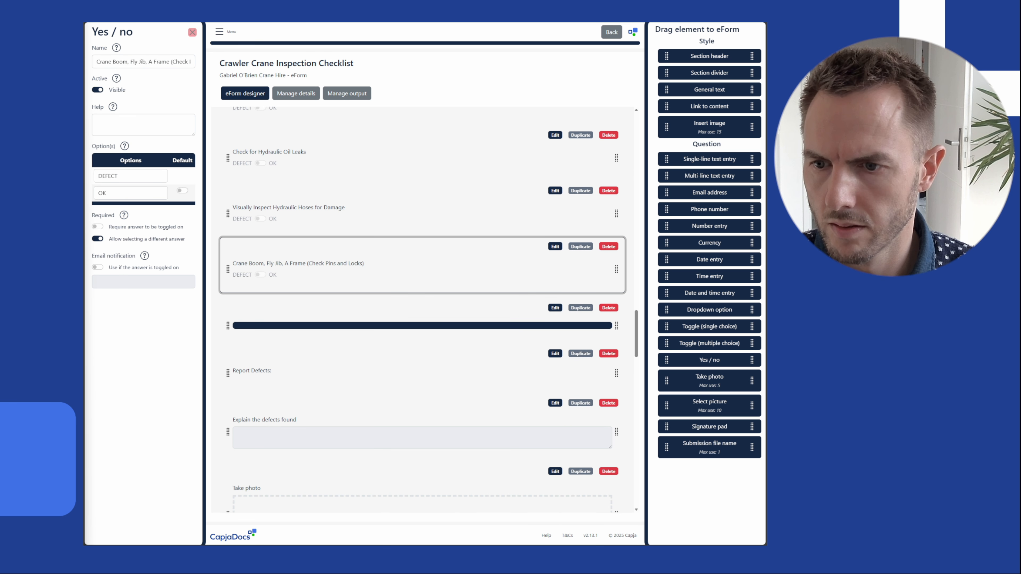
Duplicate the crane boom check into Check Boom Foot Pins and Locks and Check Hook Blocks for Damage (Check Safety Catches)
click(580, 246)
triple_click(177, 62)
text(Check Boom Foot Pins and Locks)
click(580, 302)
triple_click(172, 62)
text(Check Hook Blocks for Damage (Check Safety Catches))
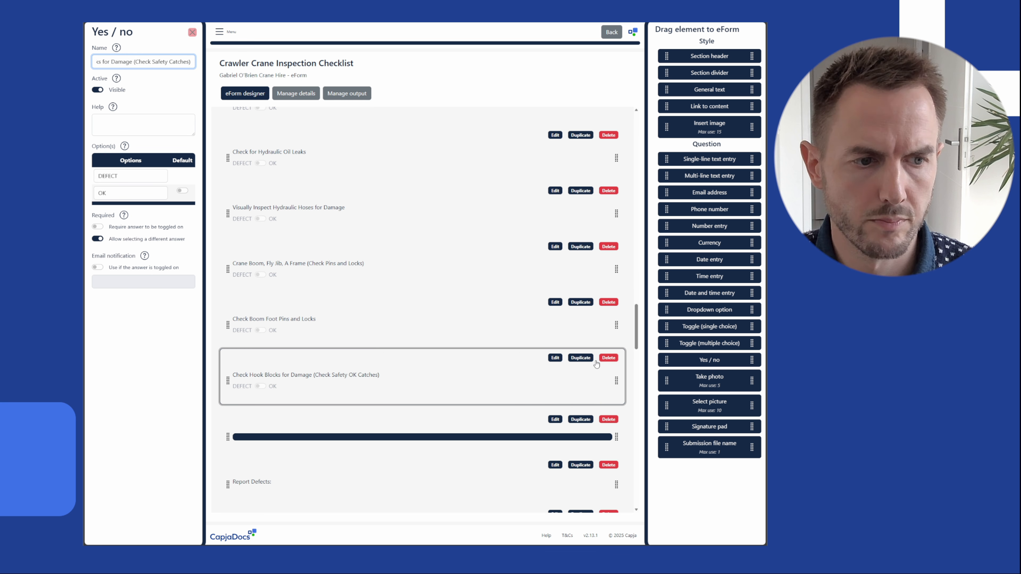
Duplicate the hook blocks check into Check Rope Anchors and Pins for Damage and Check Wire Ropes for Damage and Wear
click(580, 357)
triple_click(173, 62)
text(Check Rope Anchors and Pins for Damage)
scroll(422, 322, down, 5)
click(580, 200)
text(Check Wire Ropes for Damage and Wear)
Duplicate the wire ropes check and name the copy Cab Defect
click(580, 255)
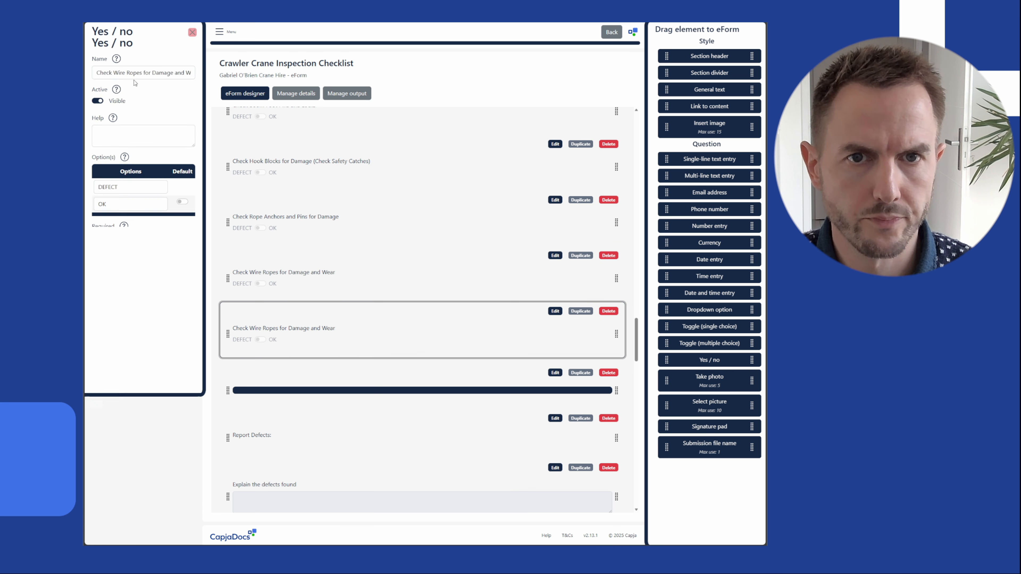
triple_click(136, 62)
text(Cab Defect)
Duplicate Cab Defect into two further checks named Check All Handrails and Steps and Handrail and Steps Defect
click(580, 311)
triple_click(137, 62)
text(Grease Slew Ring)
triple_click(136, 62)
text(Check All Handrails and Steps)
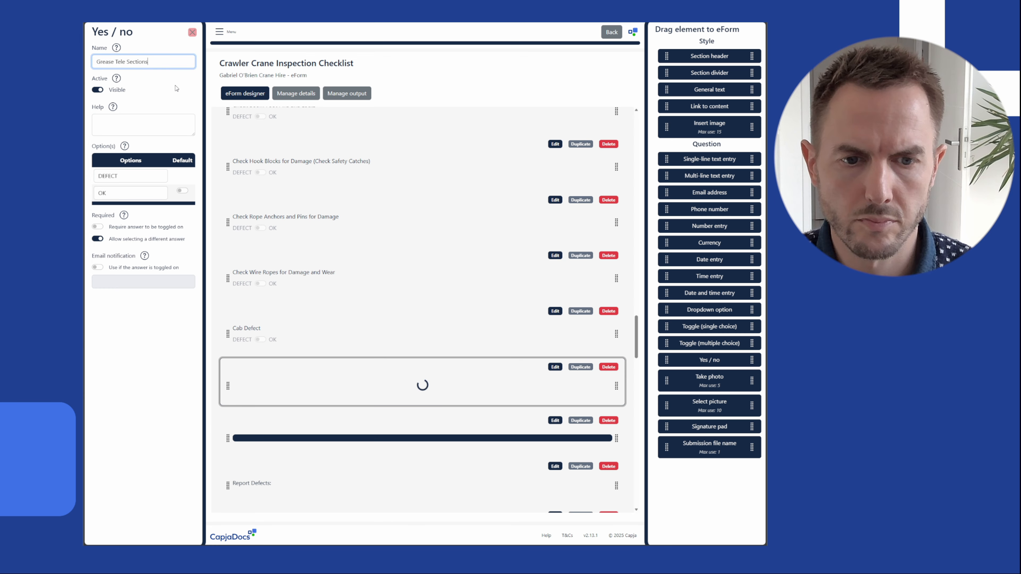
click(580, 367)
triple_click(136, 62)
text(Handrail and Steps Defect)
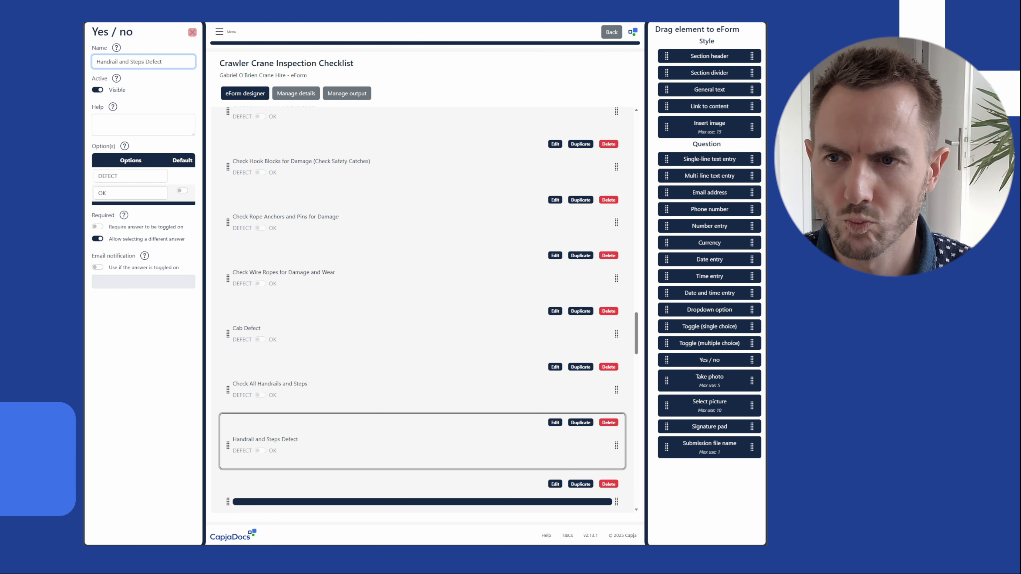
drag(714, 108, 404, 313)
click(609, 311)
click(582, 299)
Add a general text element above Cab Defect reading Check Cab Panels, Locks, Window Glass and Body DEFECT for Damage:
drag(709, 90, 406, 311)
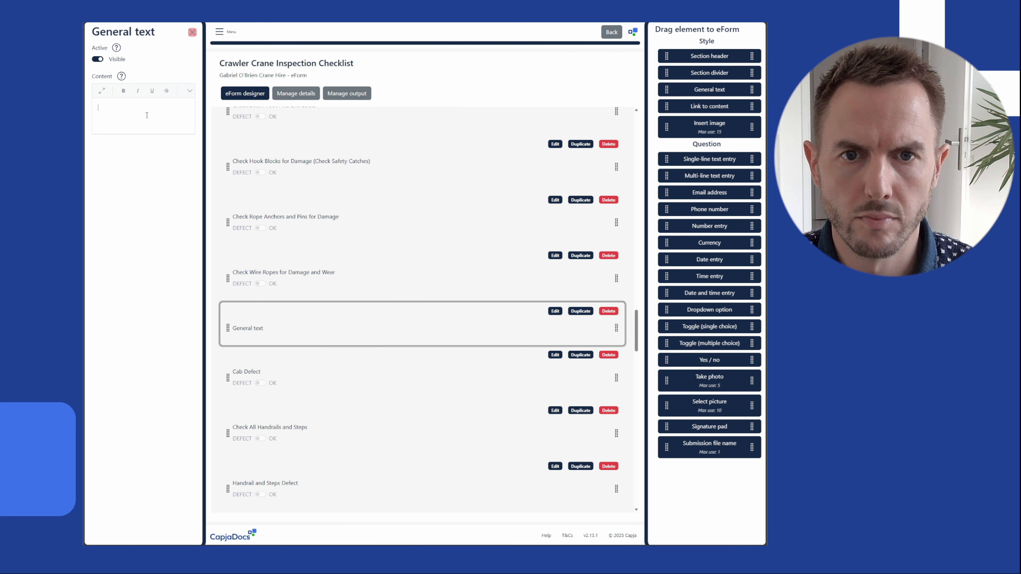
click(148, 114)
key(ctrl+v)
click(99, 124)
key(BackSpace)
Make all of the cab panels general text bold
scroll(422, 309, down, 5)
click(189, 91)
key(ctrl+a)
click(117, 107)
click(128, 93)
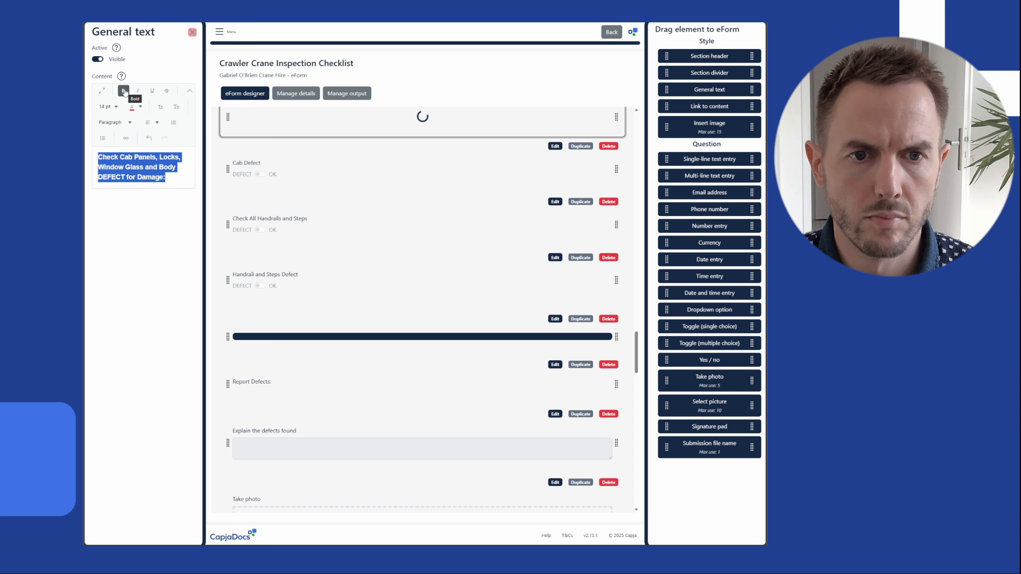
Duplicate the Handrail and Steps Defect check and name the copy Check Contents of Folder for Test Certs and Documentation
scroll(344, 221, down, 2)
click(344, 222)
click(580, 186)
triple_click(144, 62)
text(Check Contents of Folder for Test Certs and Documentation)
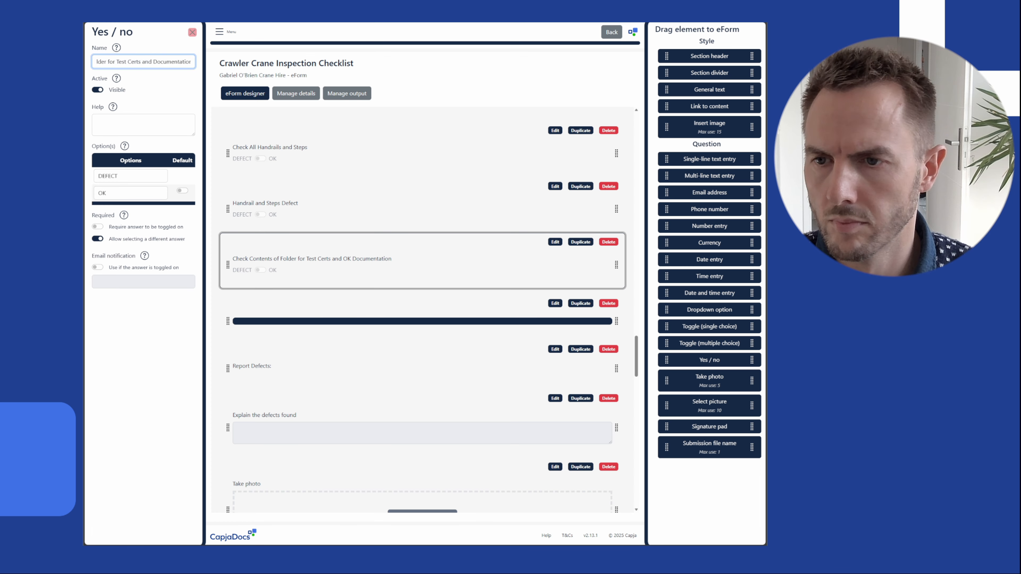
Duplicate the folder contents check and name the copy Check Battery Electrolyte Level (Top Up If Required
click(580, 242)
double_click(157, 62)
key(ctrl+a)
text(Check Battery Electrolyte Level (Top Up If Required)
Duplicate the battery electrolyte check and name the copy Check Track Adjustments (Adjust If Required or Inform GOB Office)
scroll(360, 273, down, 2)
click(581, 227)
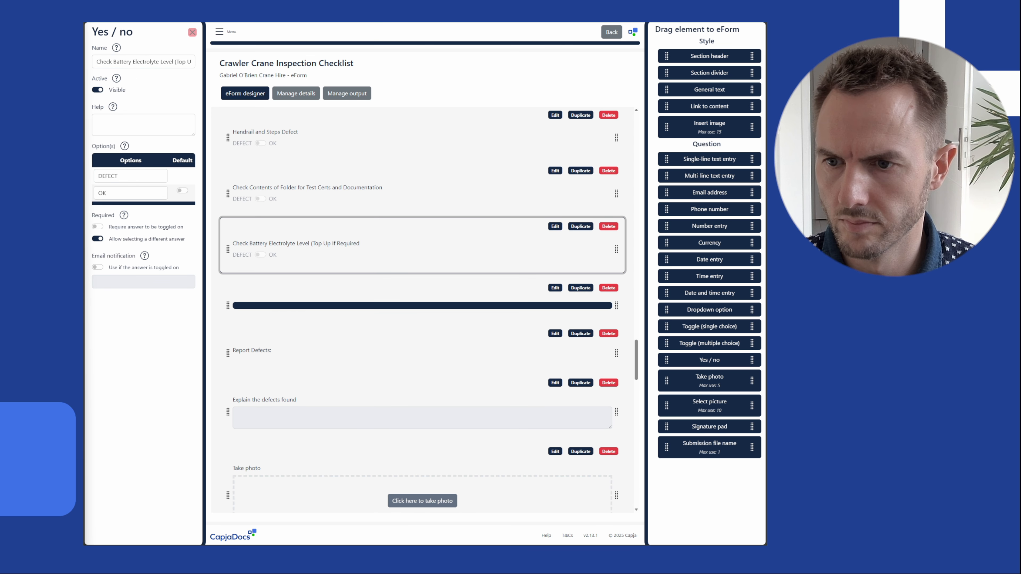
triple_click(167, 61)
text(Check Track Adjustments (Adjust If Required orInform GOB Office))
click(143, 61)
Delete the Comments: entry and the section divider above the Supervisor Signature
scroll(377, 238, down, 2)
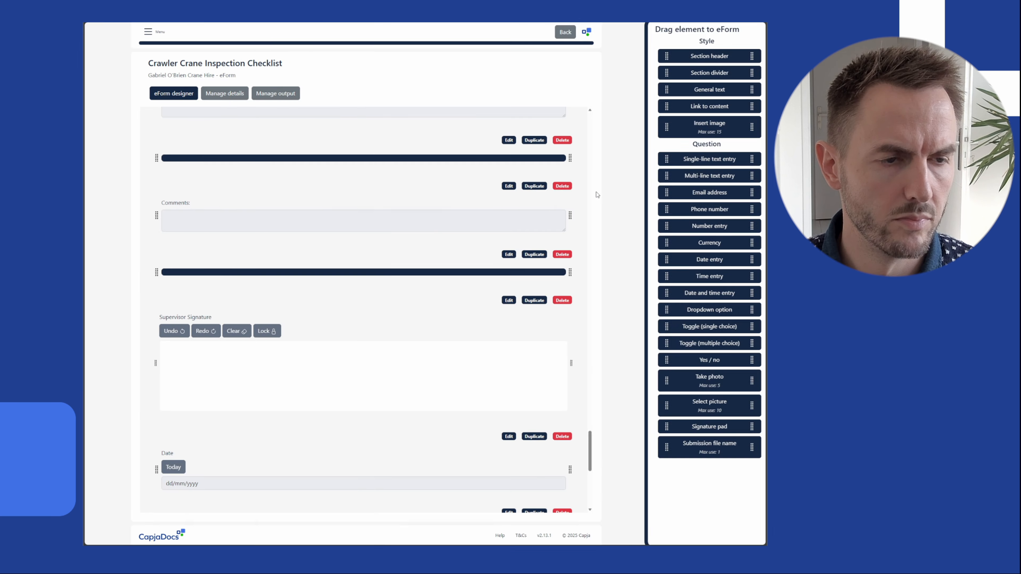
click(563, 186)
click(581, 306)
click(562, 186)
click(581, 306)
Add single-line text entries named Person and Name above the Supervisor Signature
drag(709, 159, 402, 185)
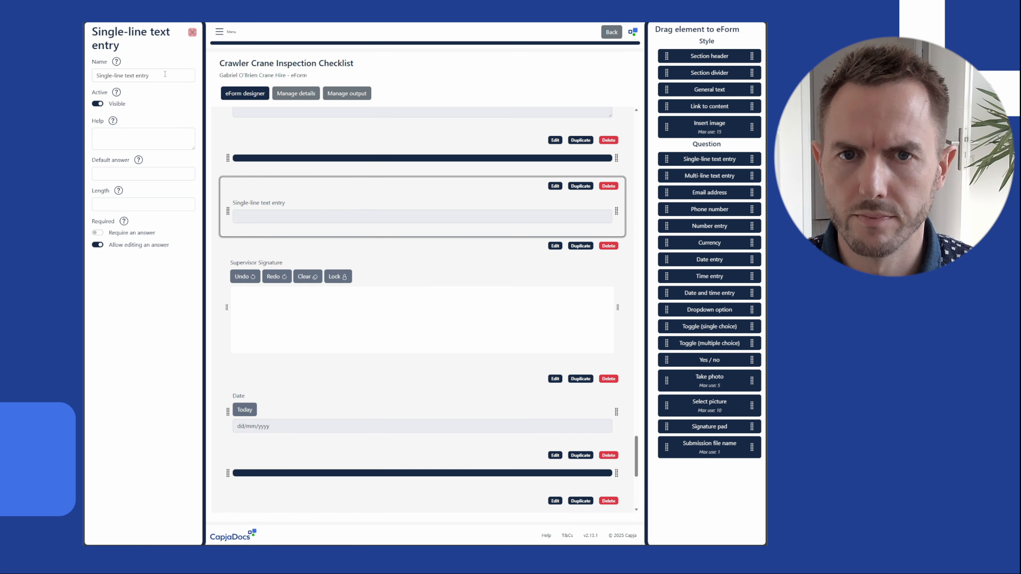
triple_click(137, 75)
key(BackSpace)
text(Person)
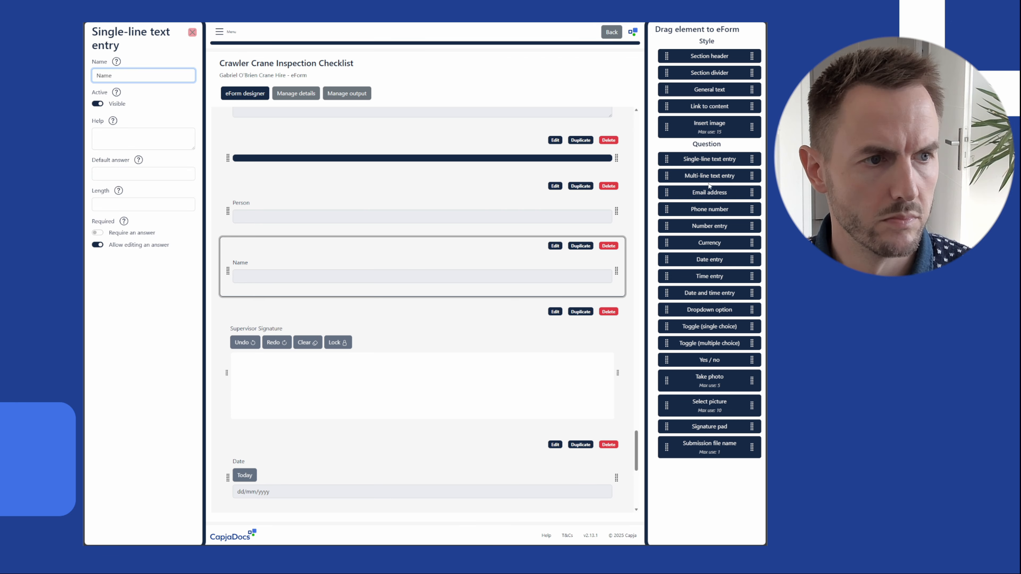
Add a date entry named Date Reported: below the Name entry
text(Date re)
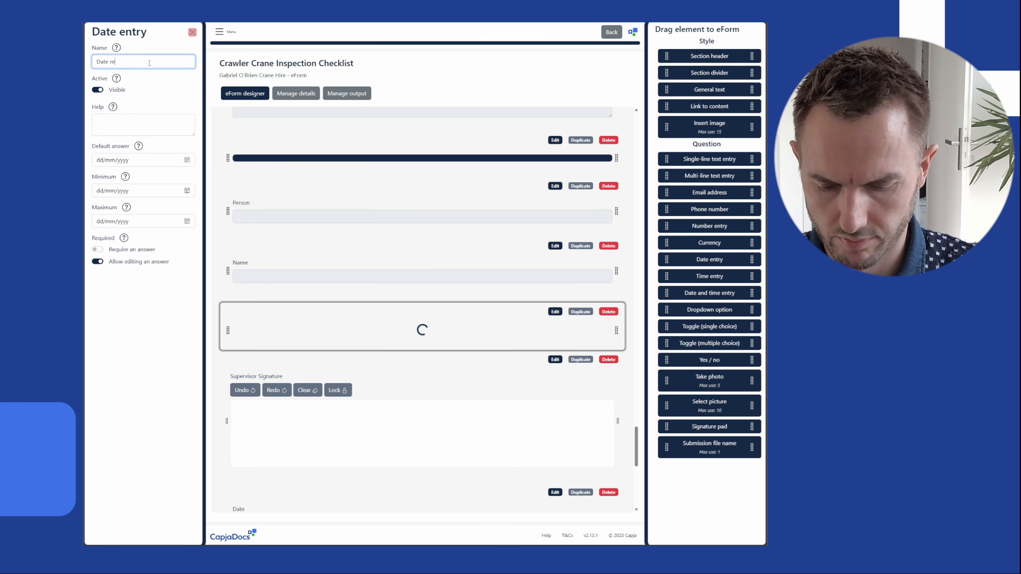
text(ported:)
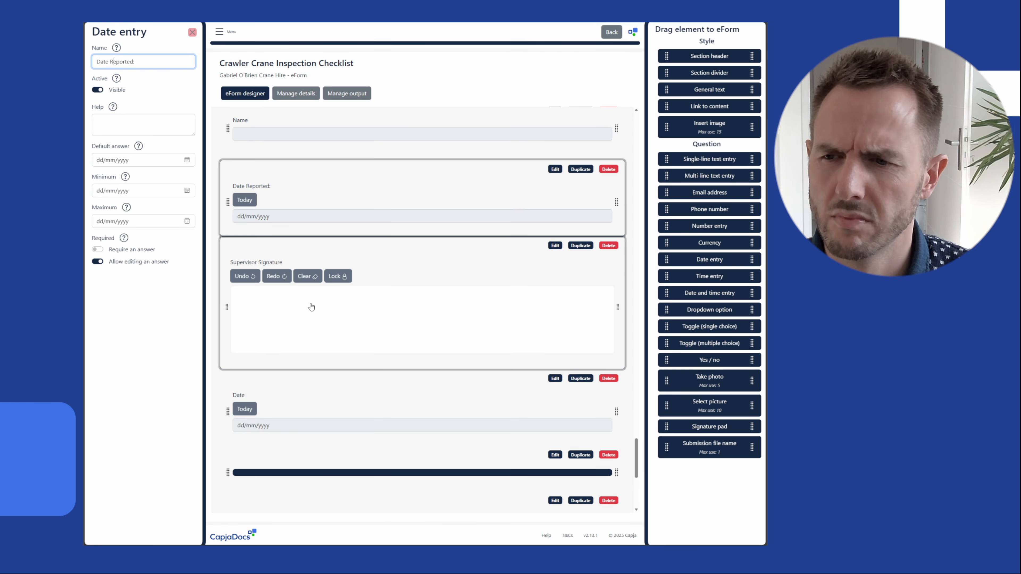
Replace the Supervisor Signature, Date and divider below Date Reported: with an Operator Name entry and a multi-line Operator Comments entry
click(582, 246)
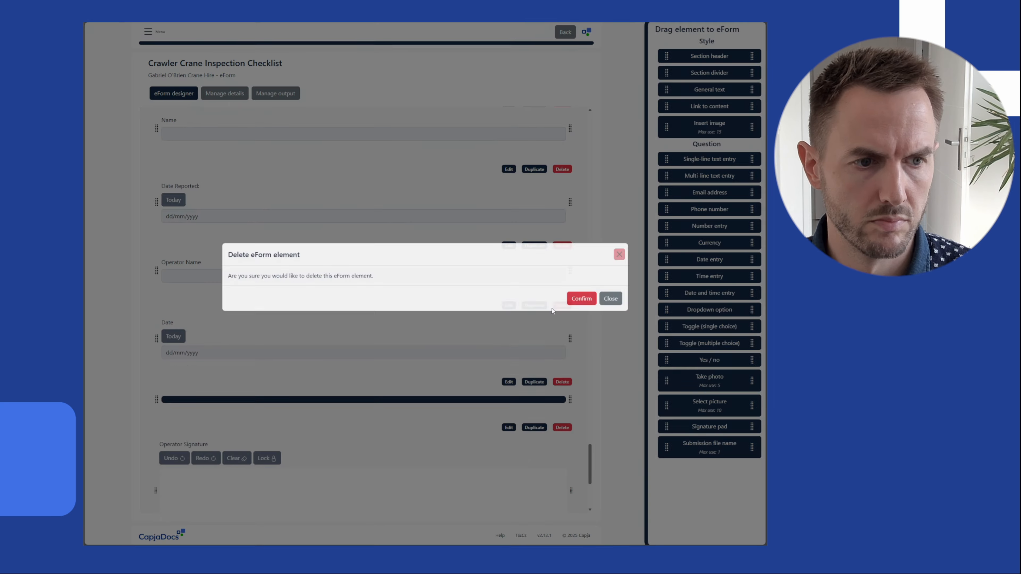
click(579, 306)
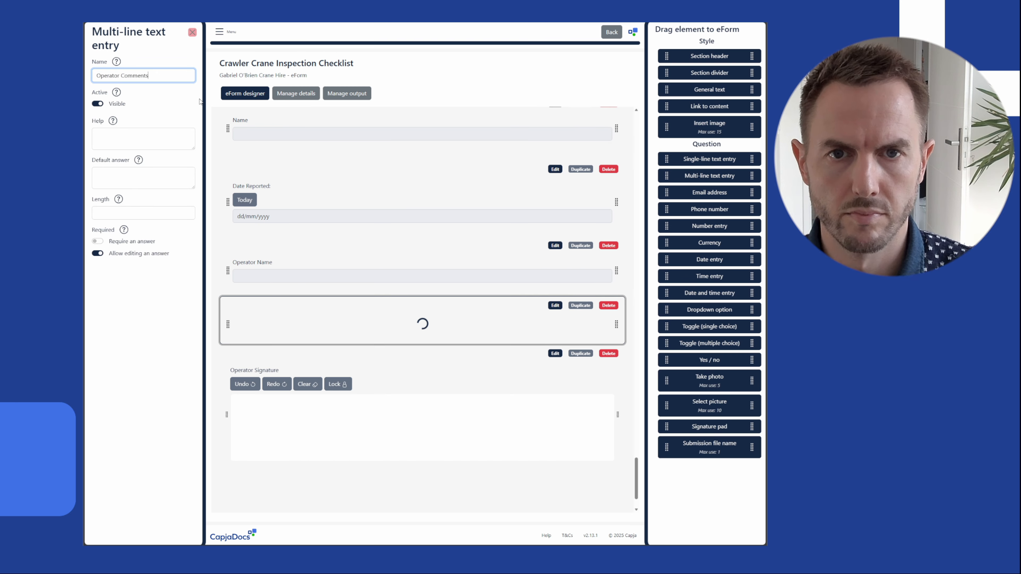
Review the Crawler Crane checklist's header fields, inspection checks, defect reporting section and closing operator entries
scroll(414, 317, up, 20)
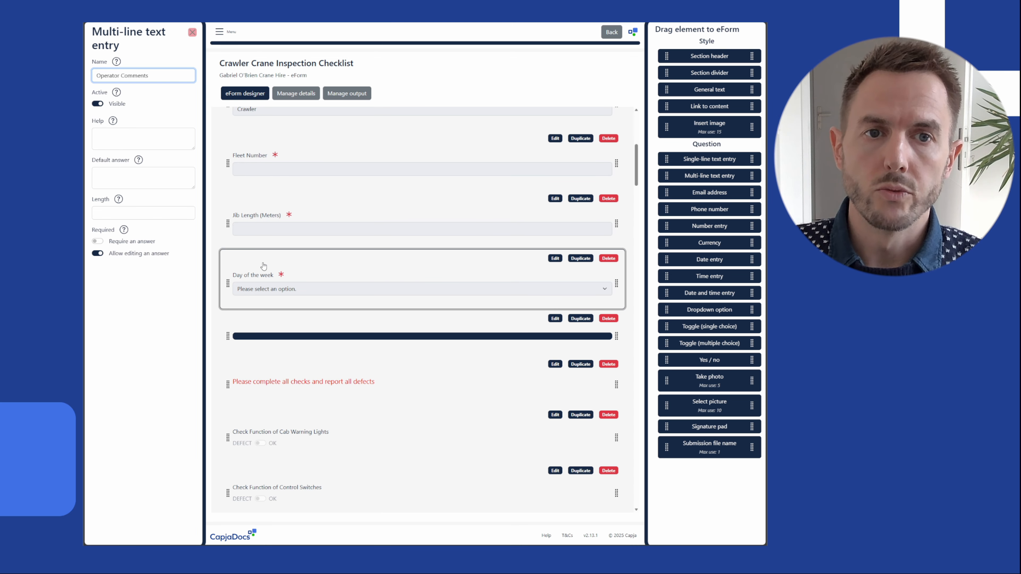
scroll(414, 294, up, 6)
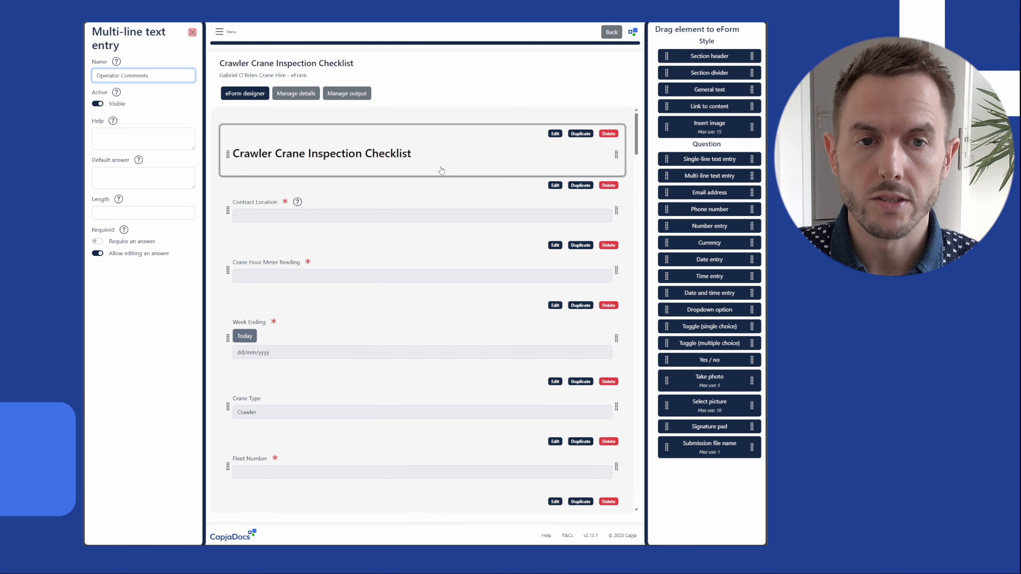
scroll(393, 210, down, 3)
scroll(393, 210, down, 6)
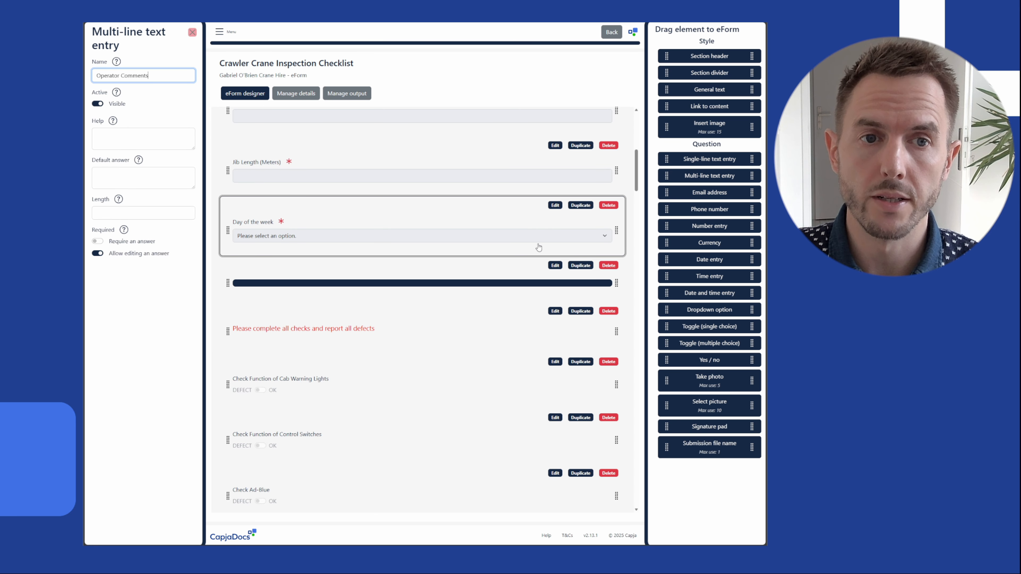
scroll(539, 247, down, 20)
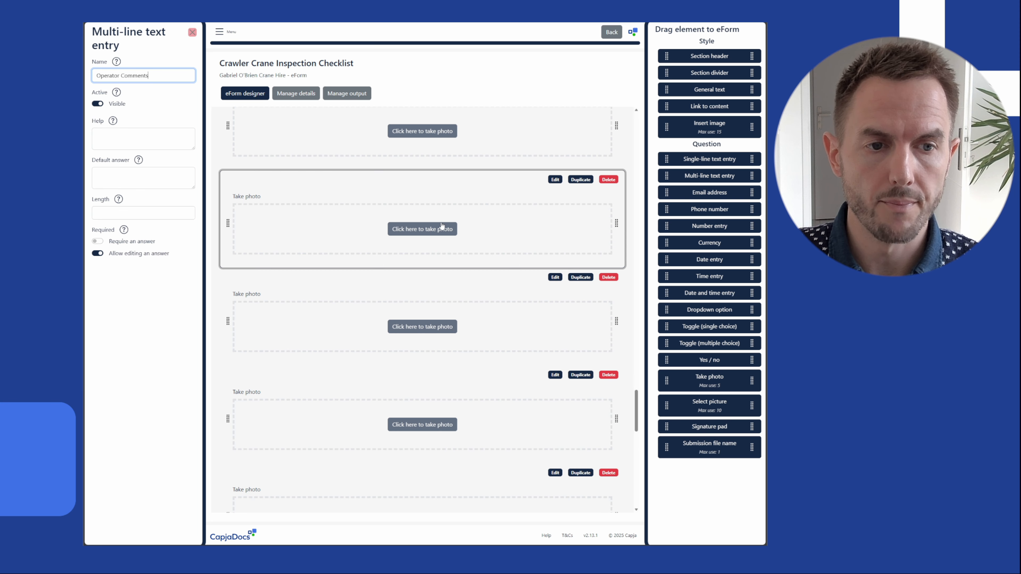
scroll(442, 225, up, 8)
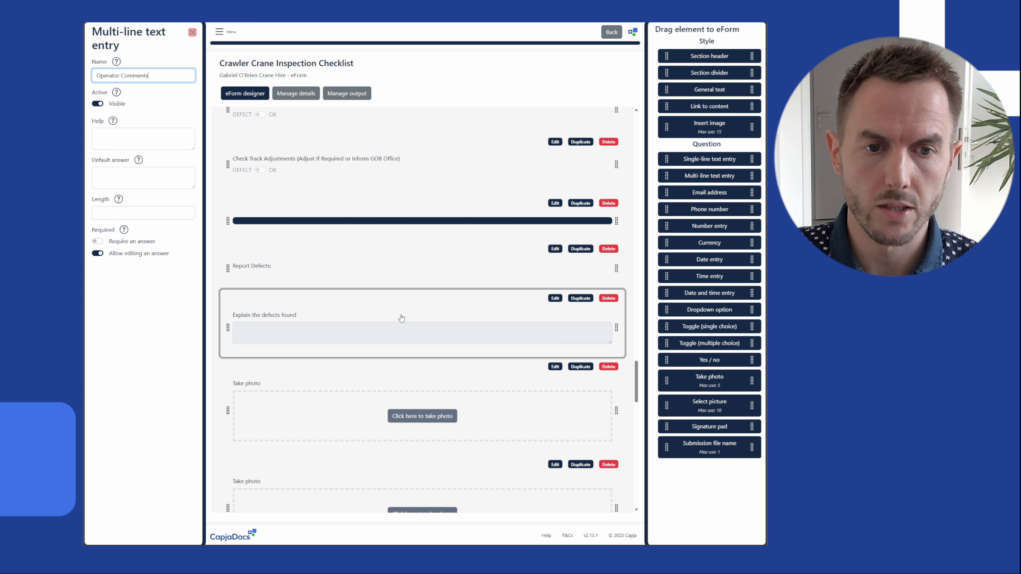
scroll(401, 317, down, 12)
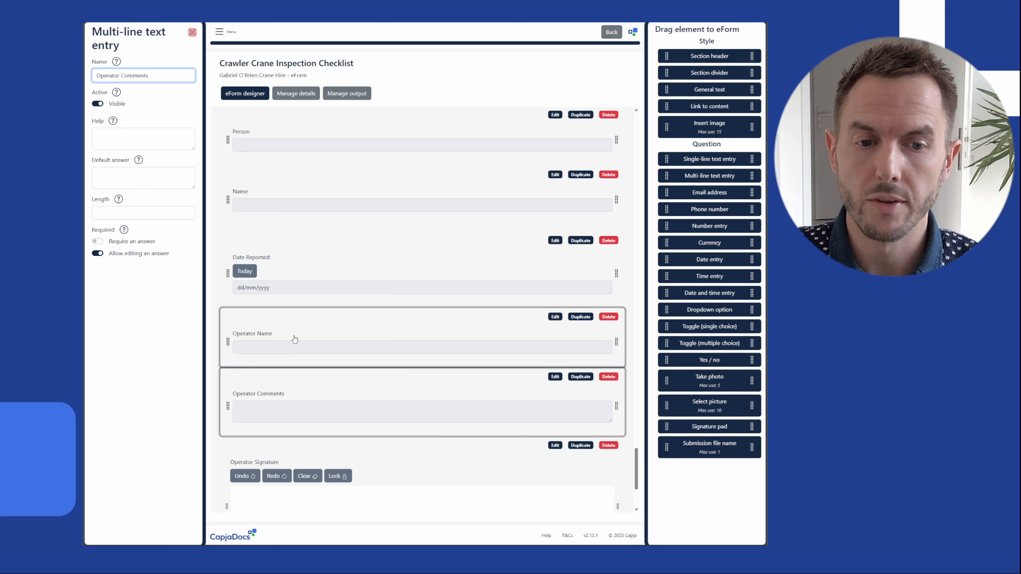
Examine the Crawler Crane checklist's output settings for email notification, submission folder, auto expiry and redirect
scroll(500, 219, up, 2)
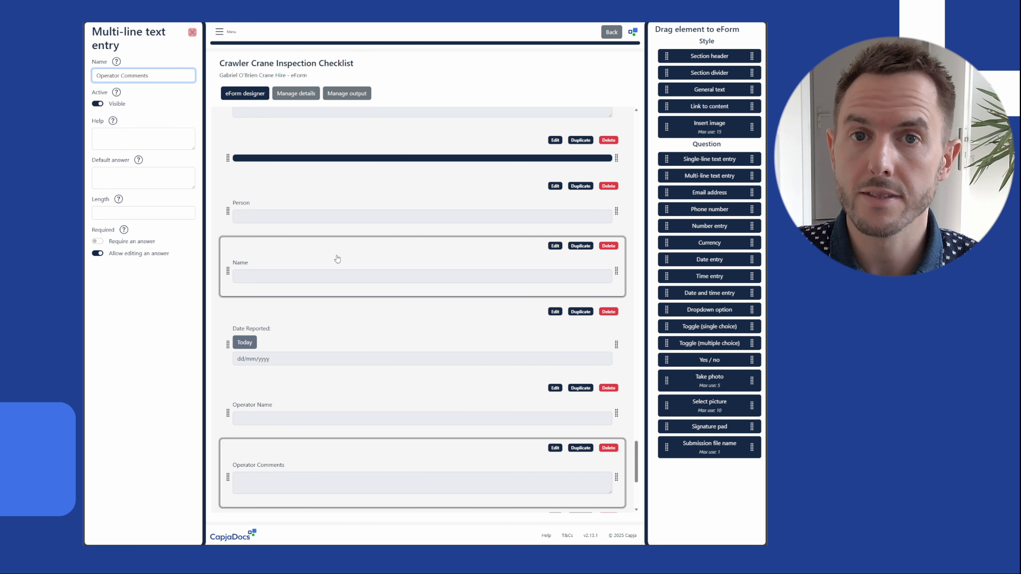
click(286, 213)
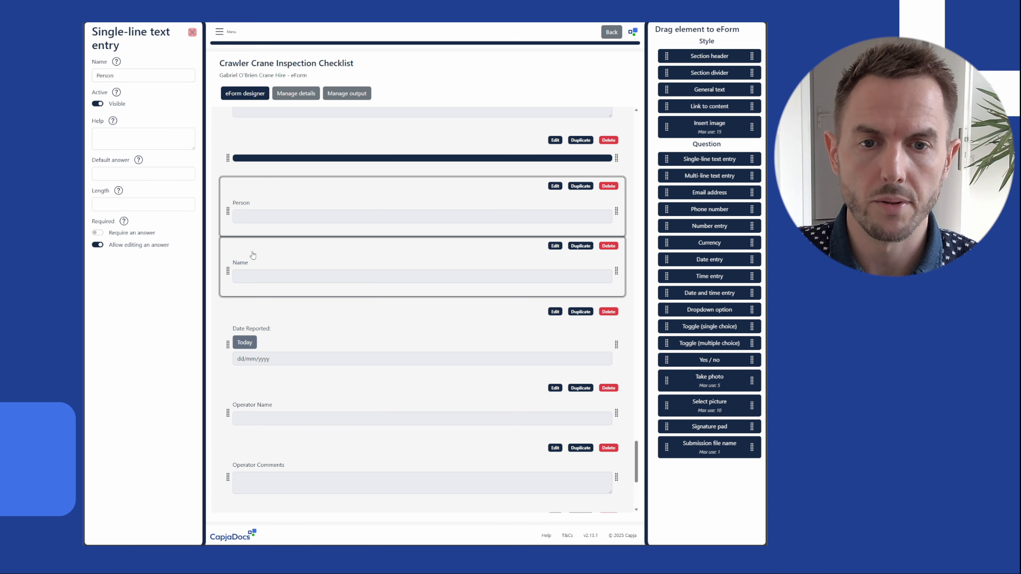
scroll(330, 251, up, 15)
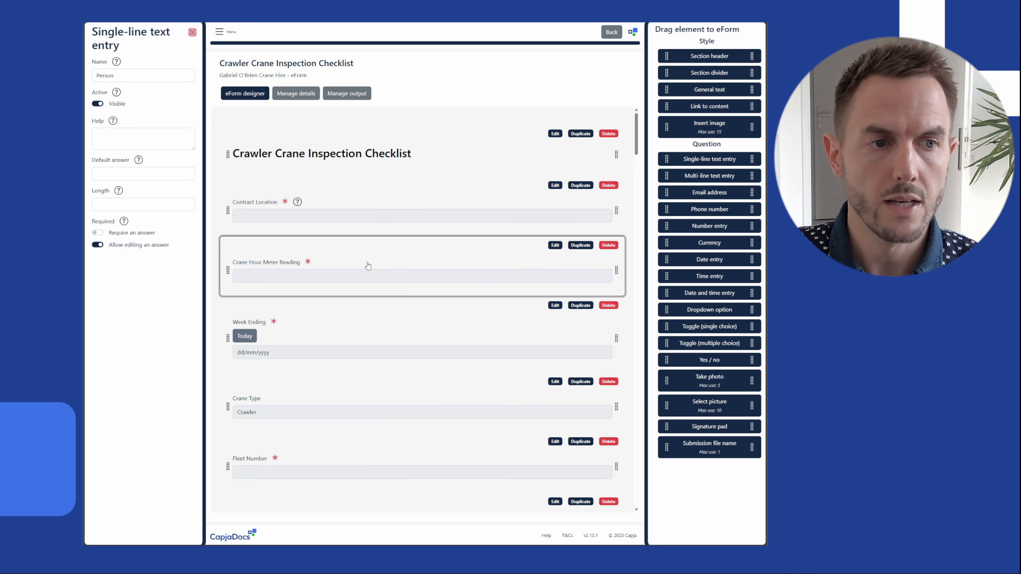
click(346, 95)
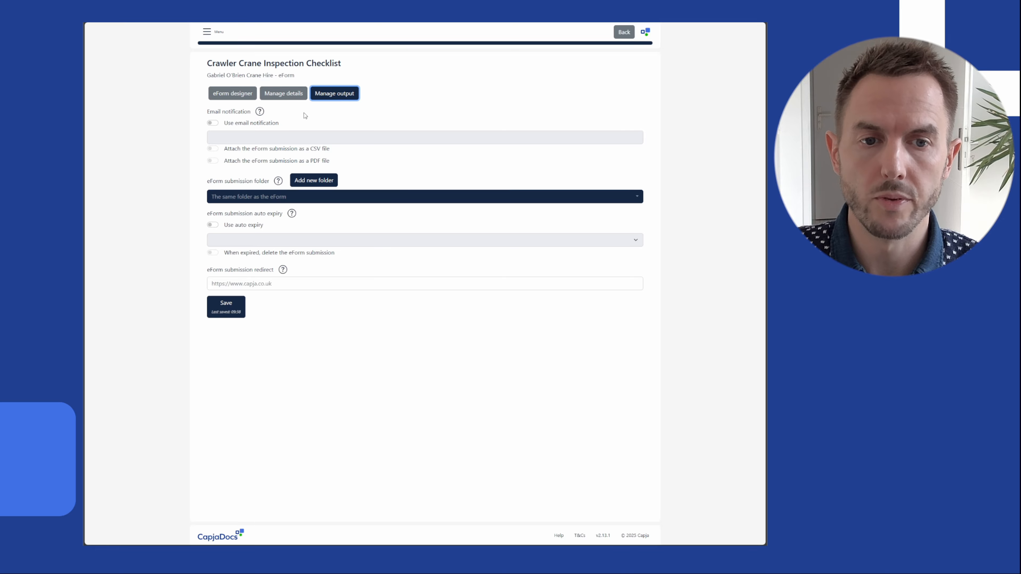
Return to the list of eForm templates and look over the Crawler Crane and Mobile Crane checklists
click(622, 32)
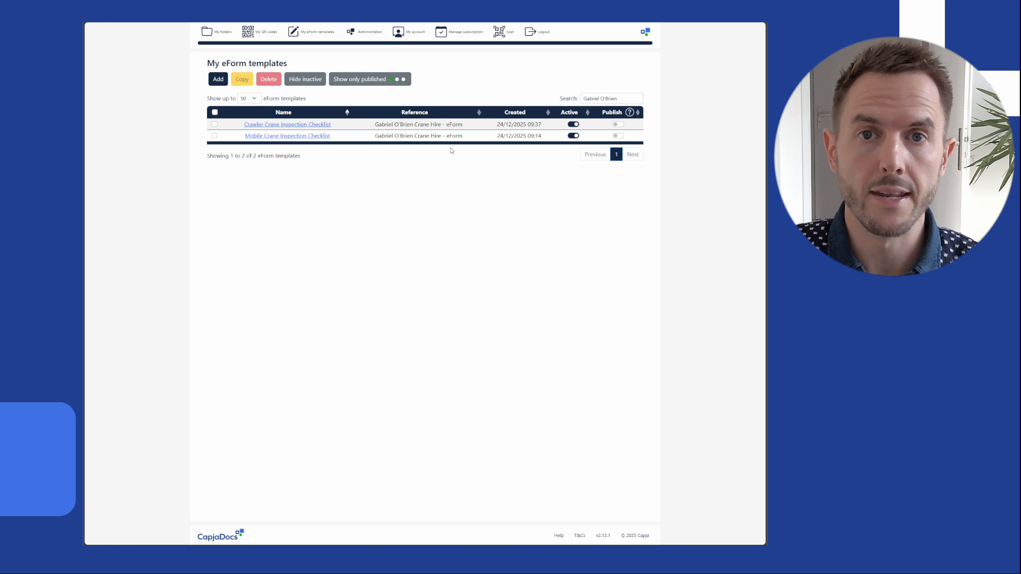
click(214, 125)
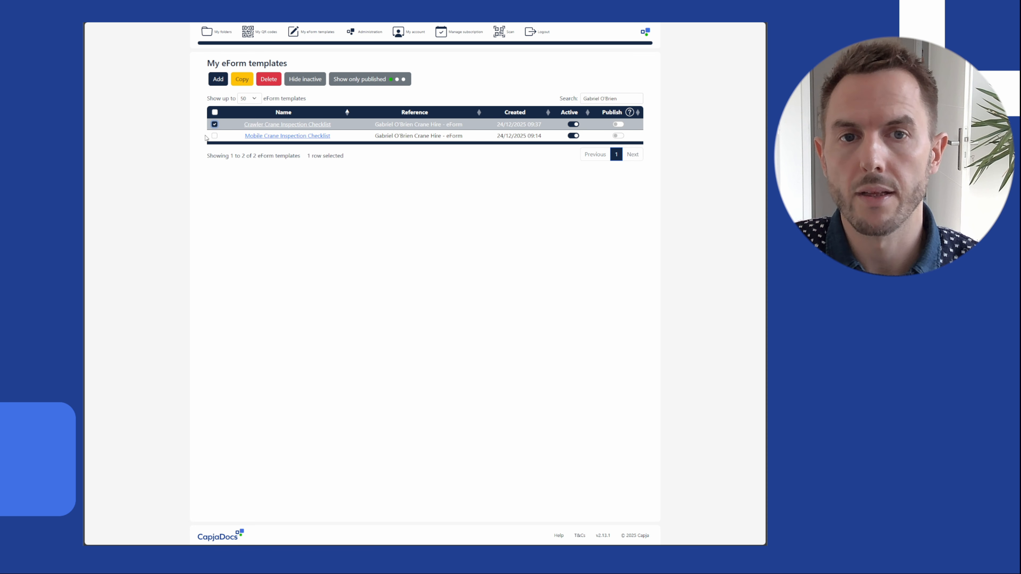
click(214, 124)
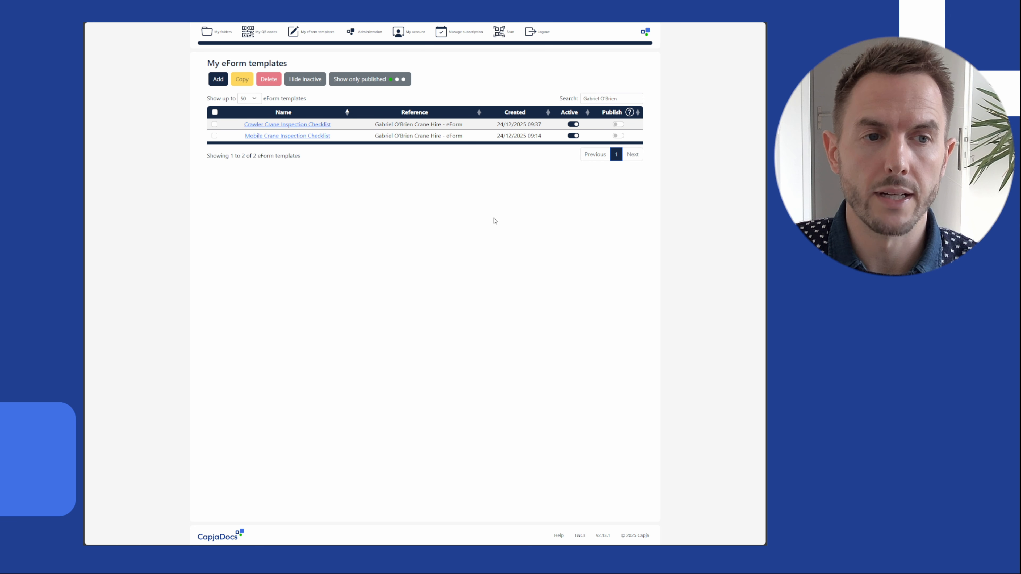